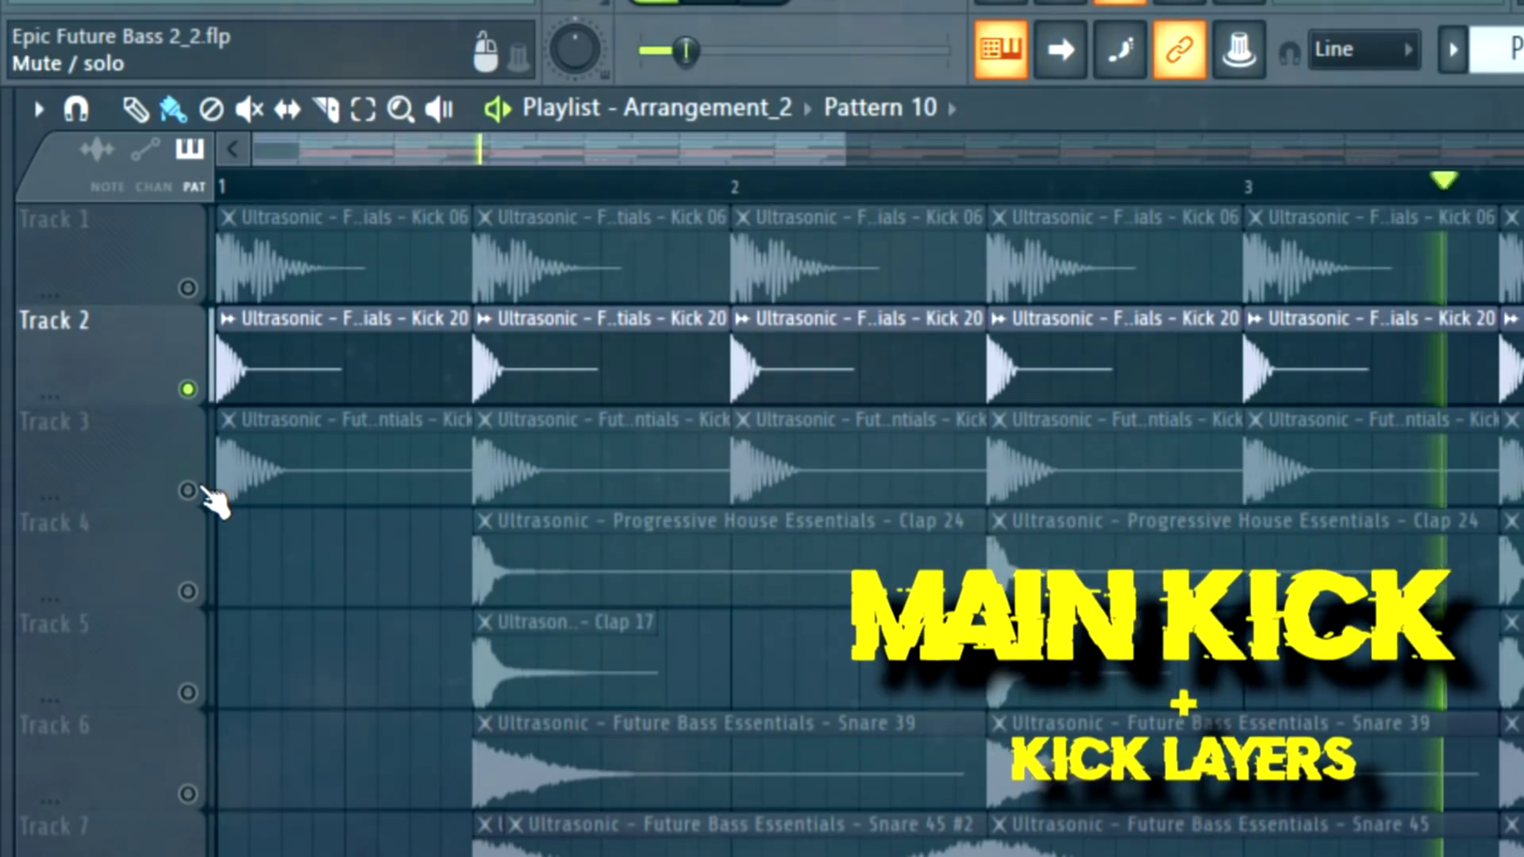
Solo the Track 3 kick, then unmute Tracks 1–2 kicks, Clap 24, Clap 17, Snare 39 and Snare 45.
right_click(190, 489)
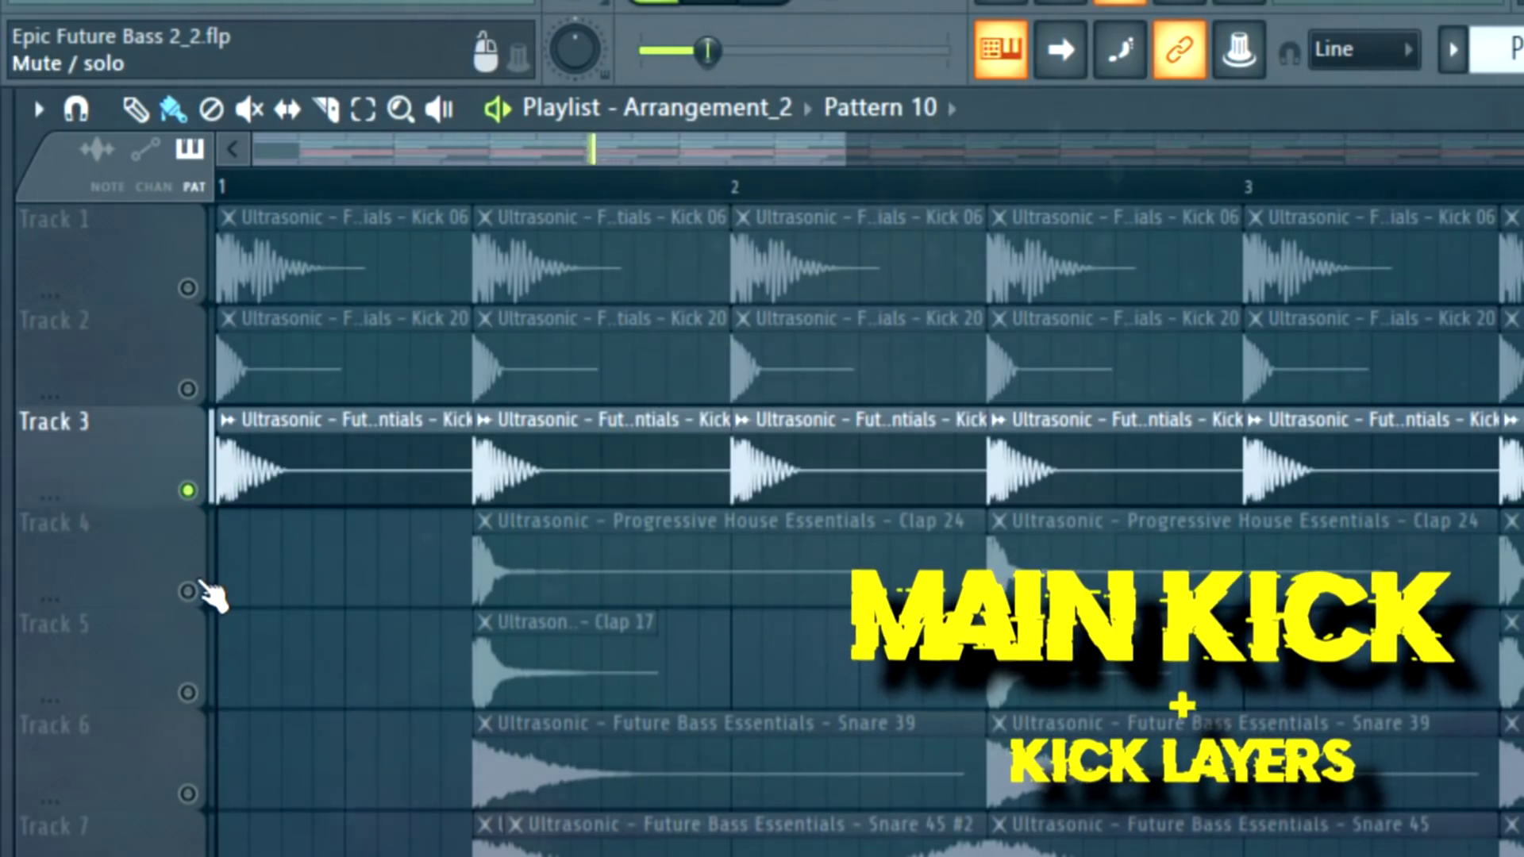
left_click(188, 388)
left_click(188, 287)
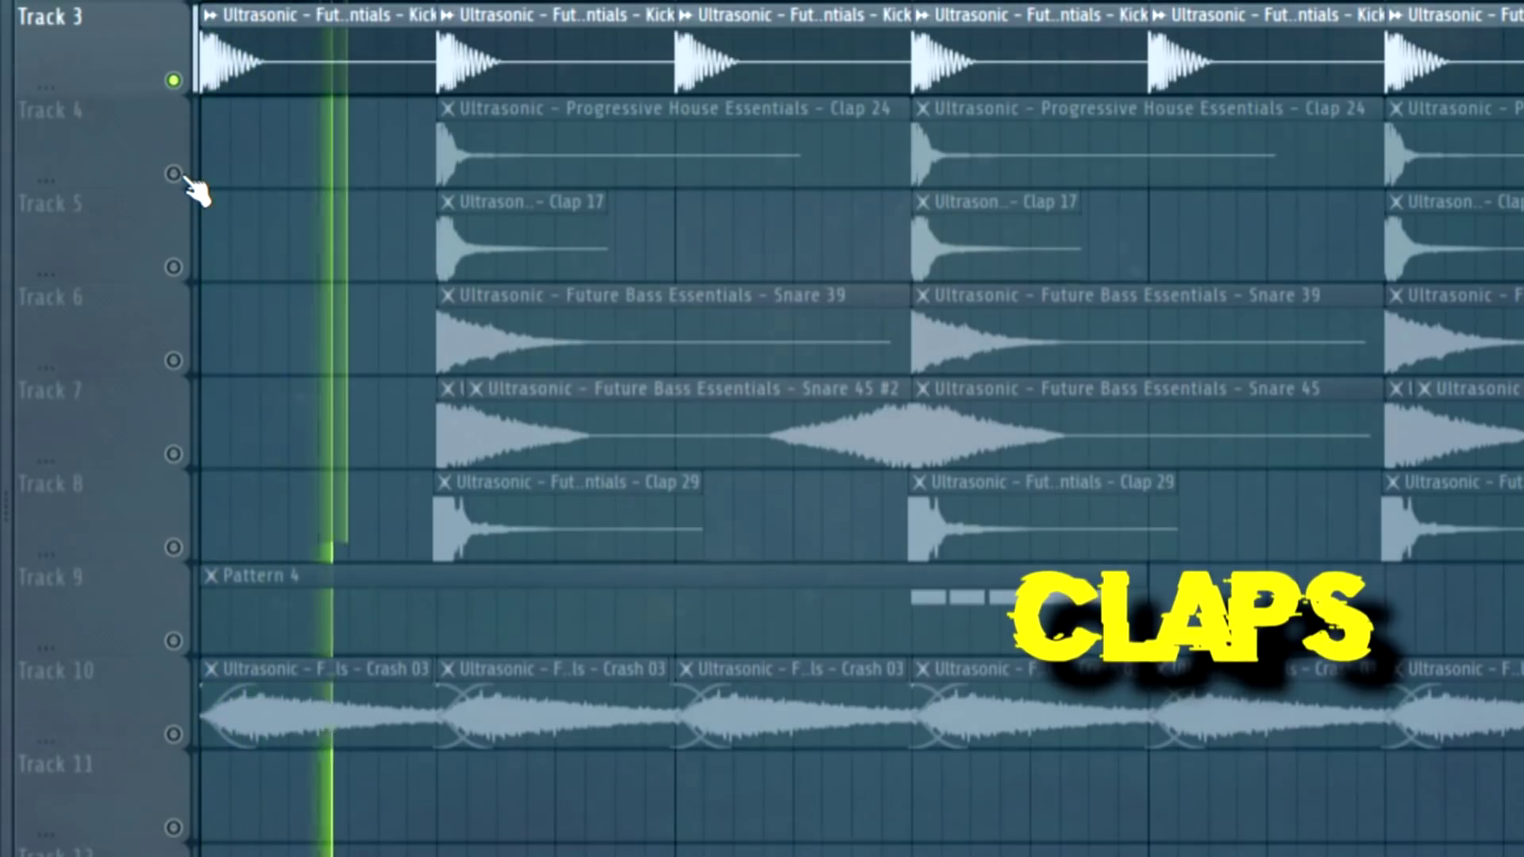
left_click(175, 174)
left_click(175, 267)
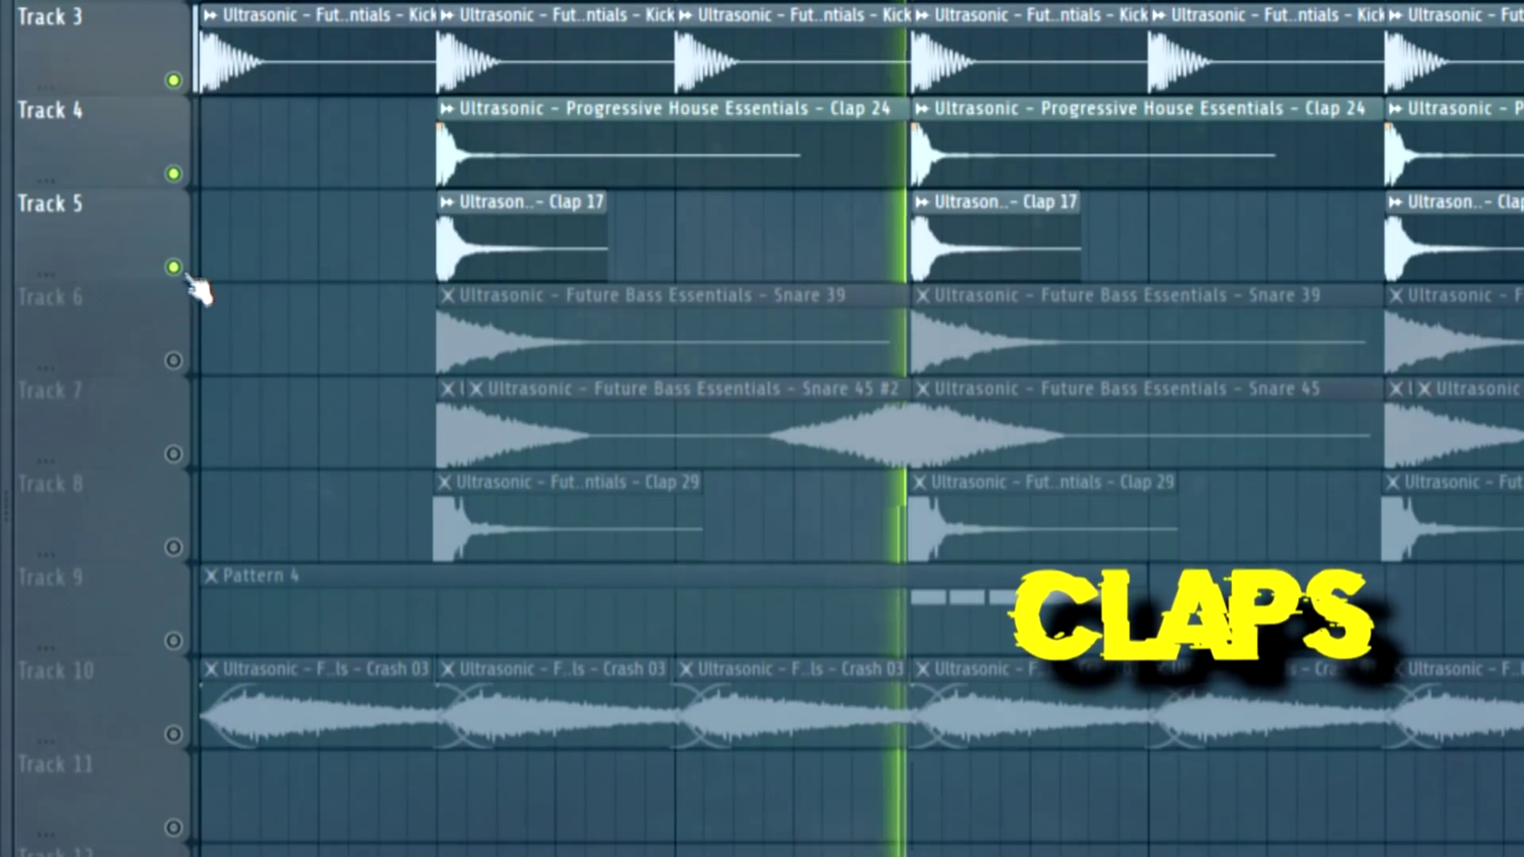
left_click(173, 361)
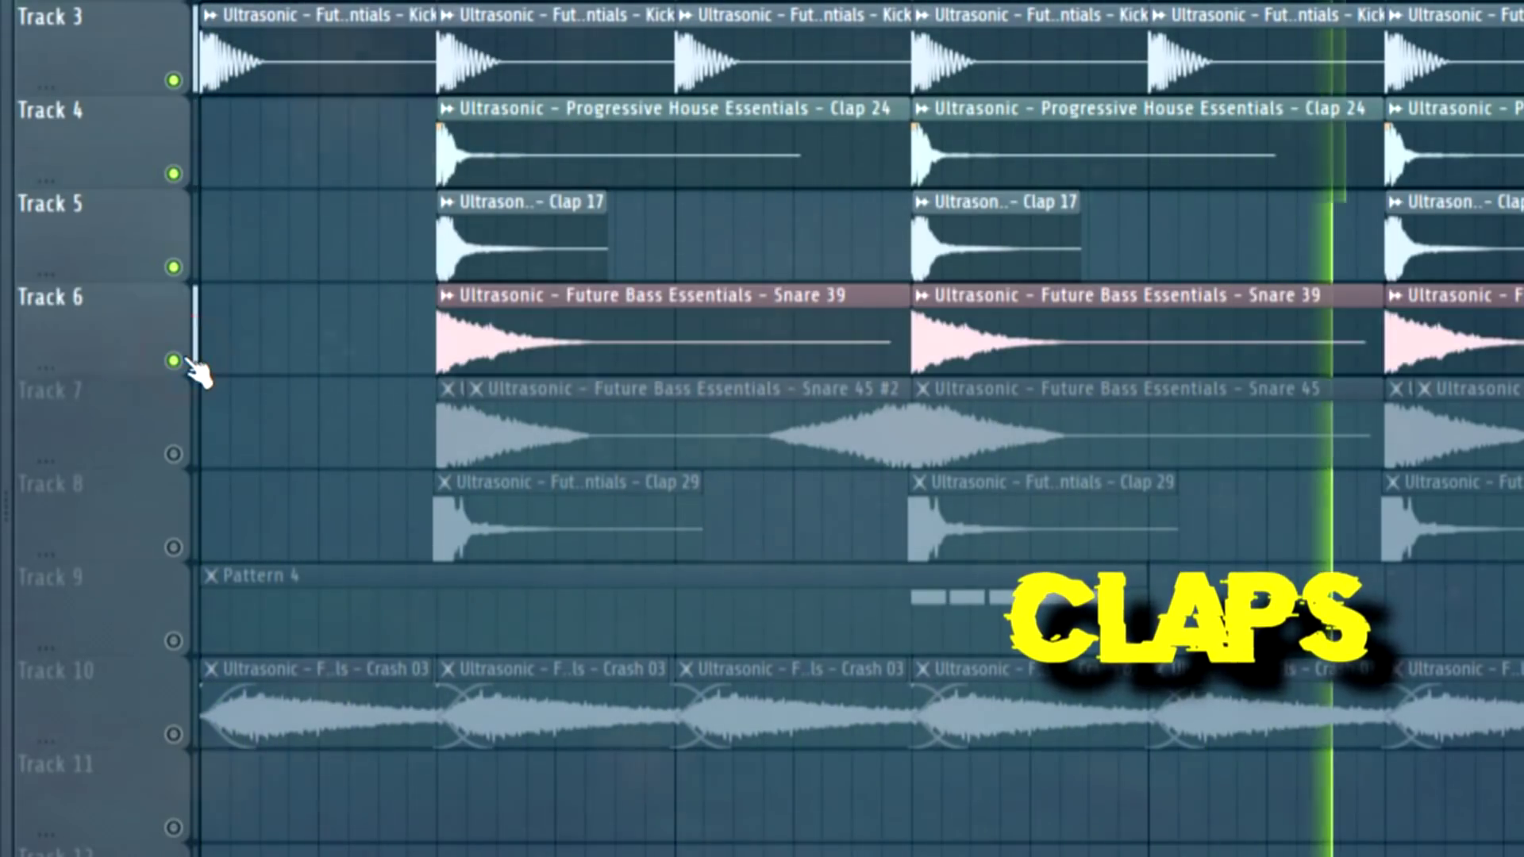
left_click(173, 454)
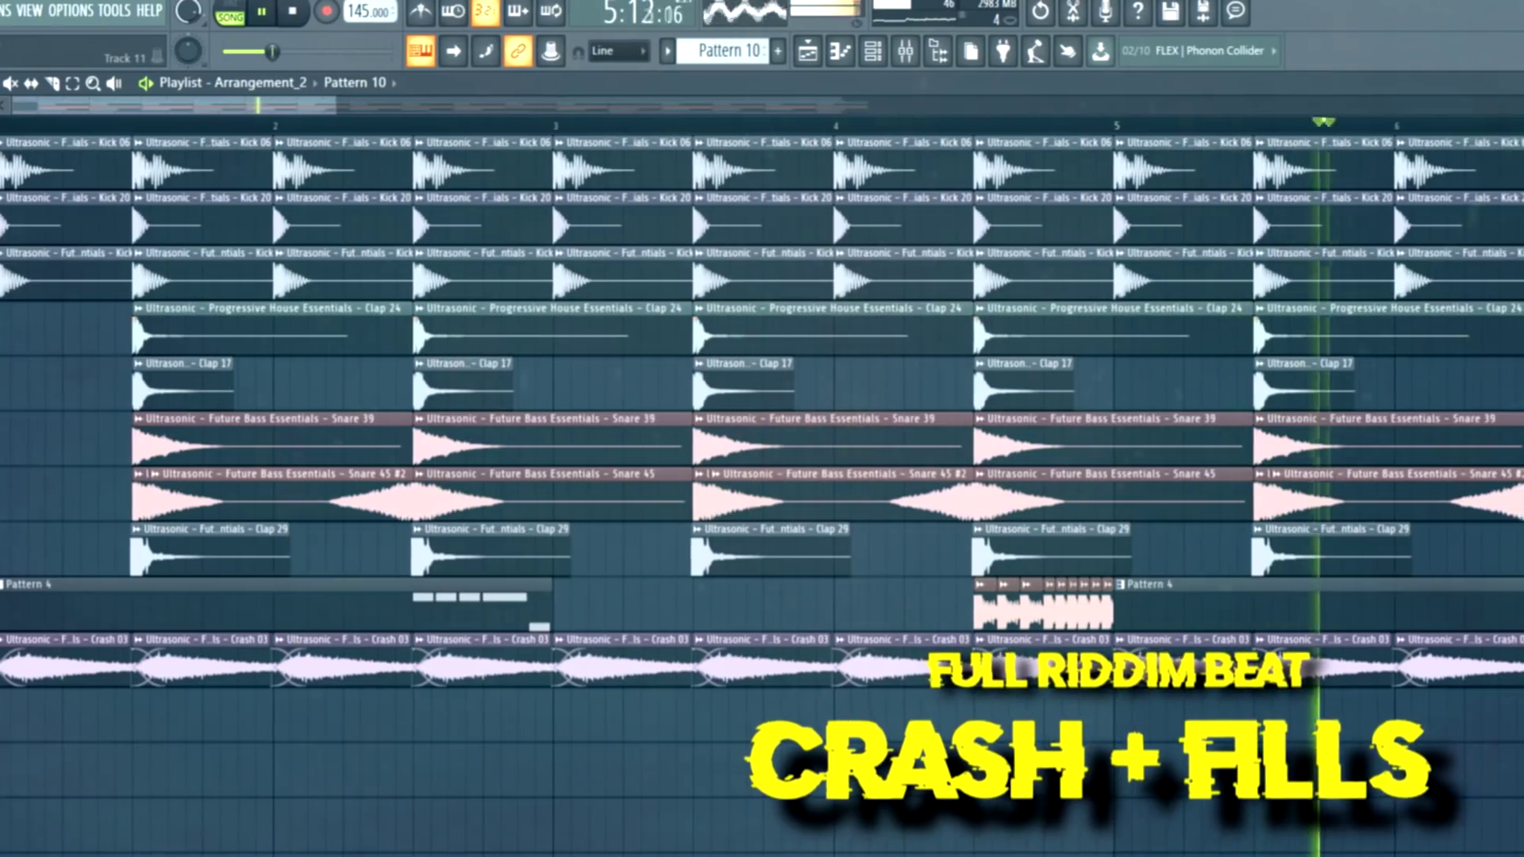
scroll(1283, 596, "down", 3)
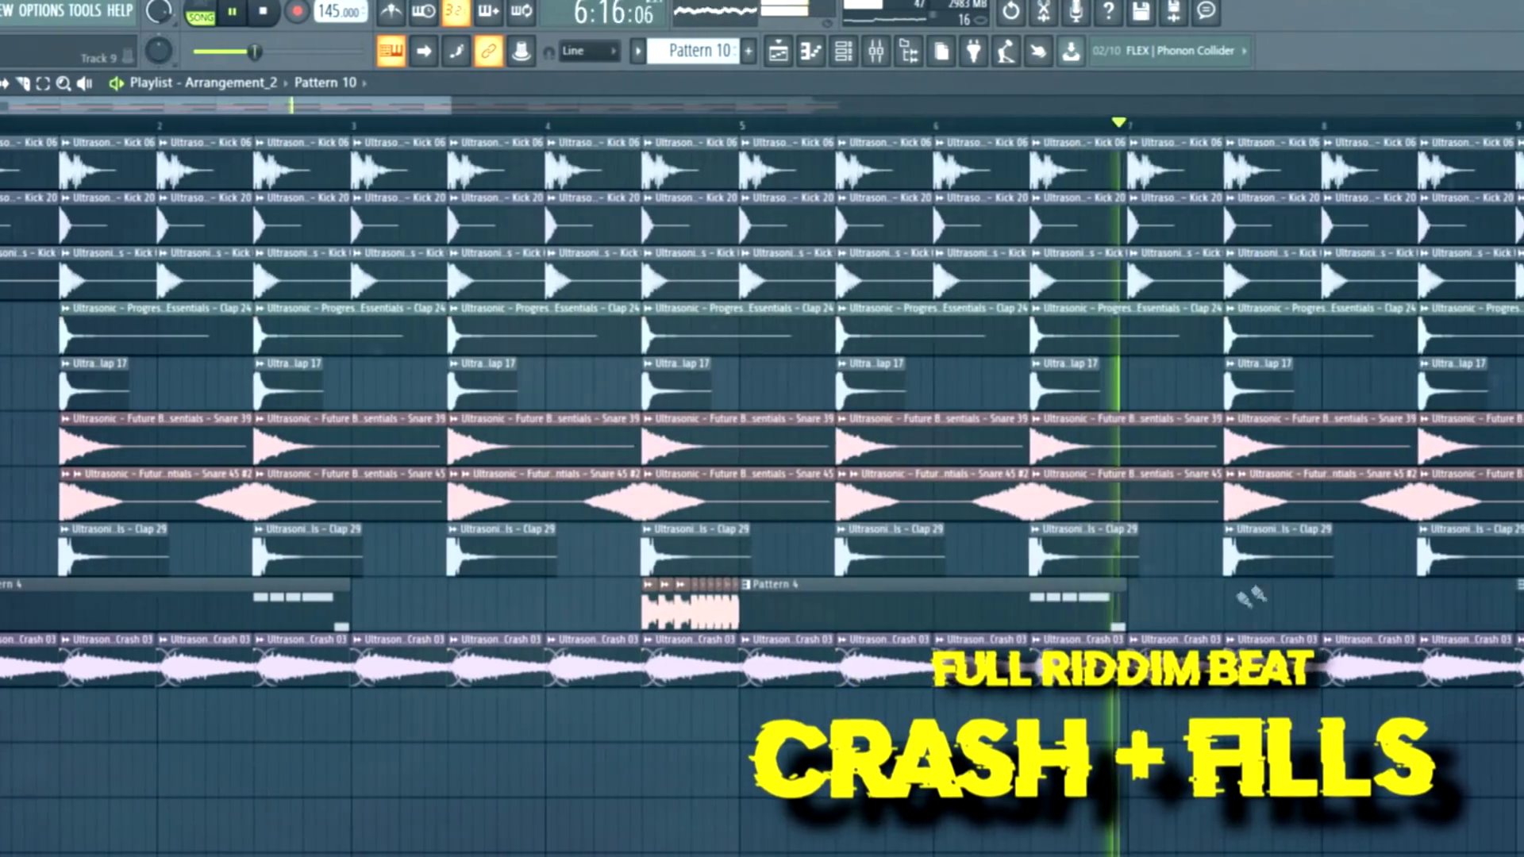
scroll(1253, 595, "down", 2)
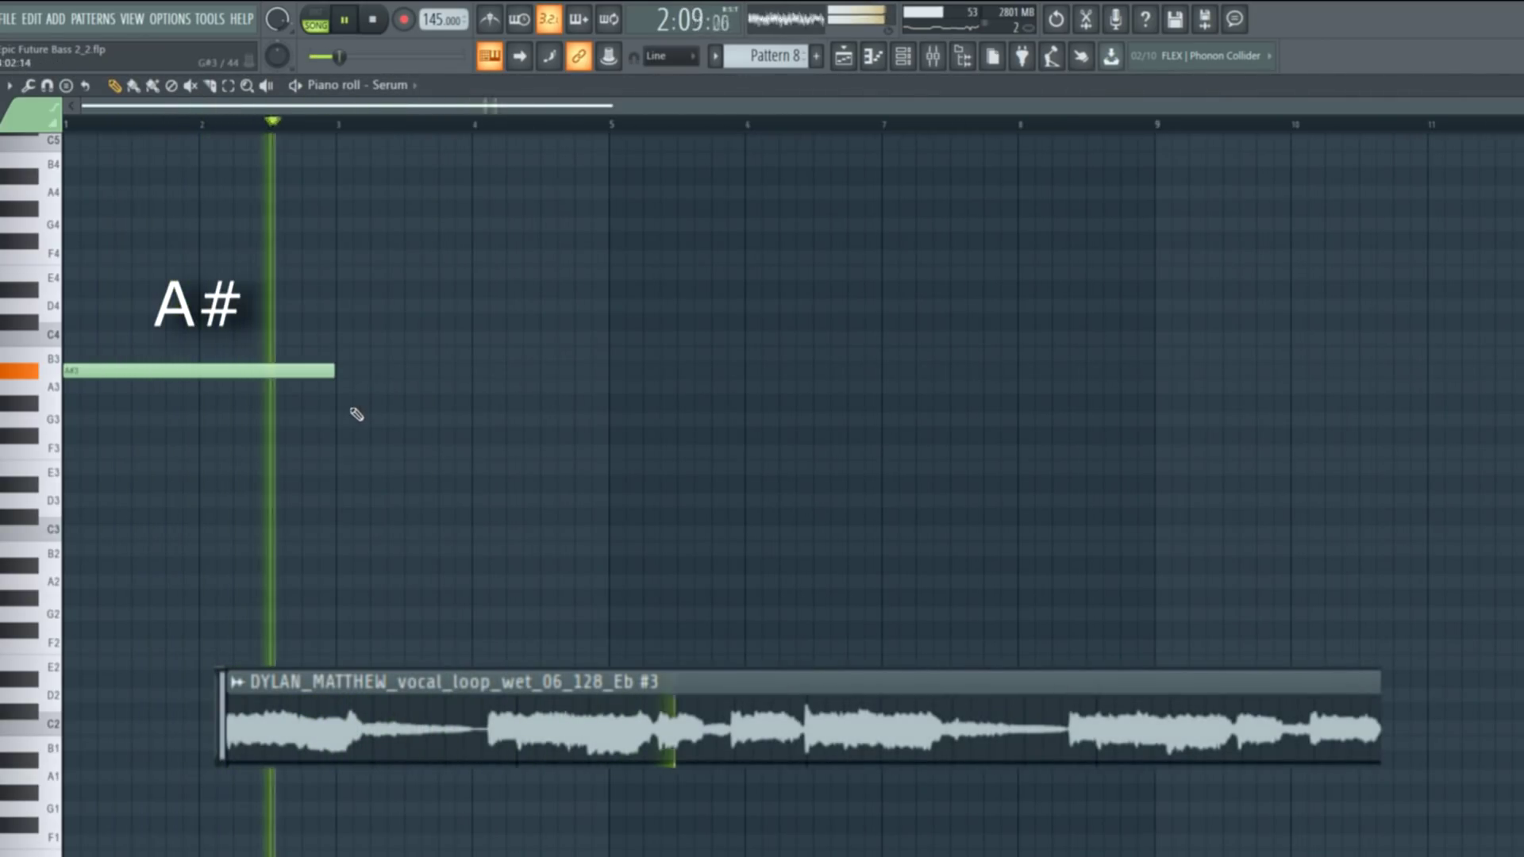
Add G#3 at bars 3–5, F#3 at bars 5–7 and D#4 at bar 7, then stop playback.
left_click(341, 402)
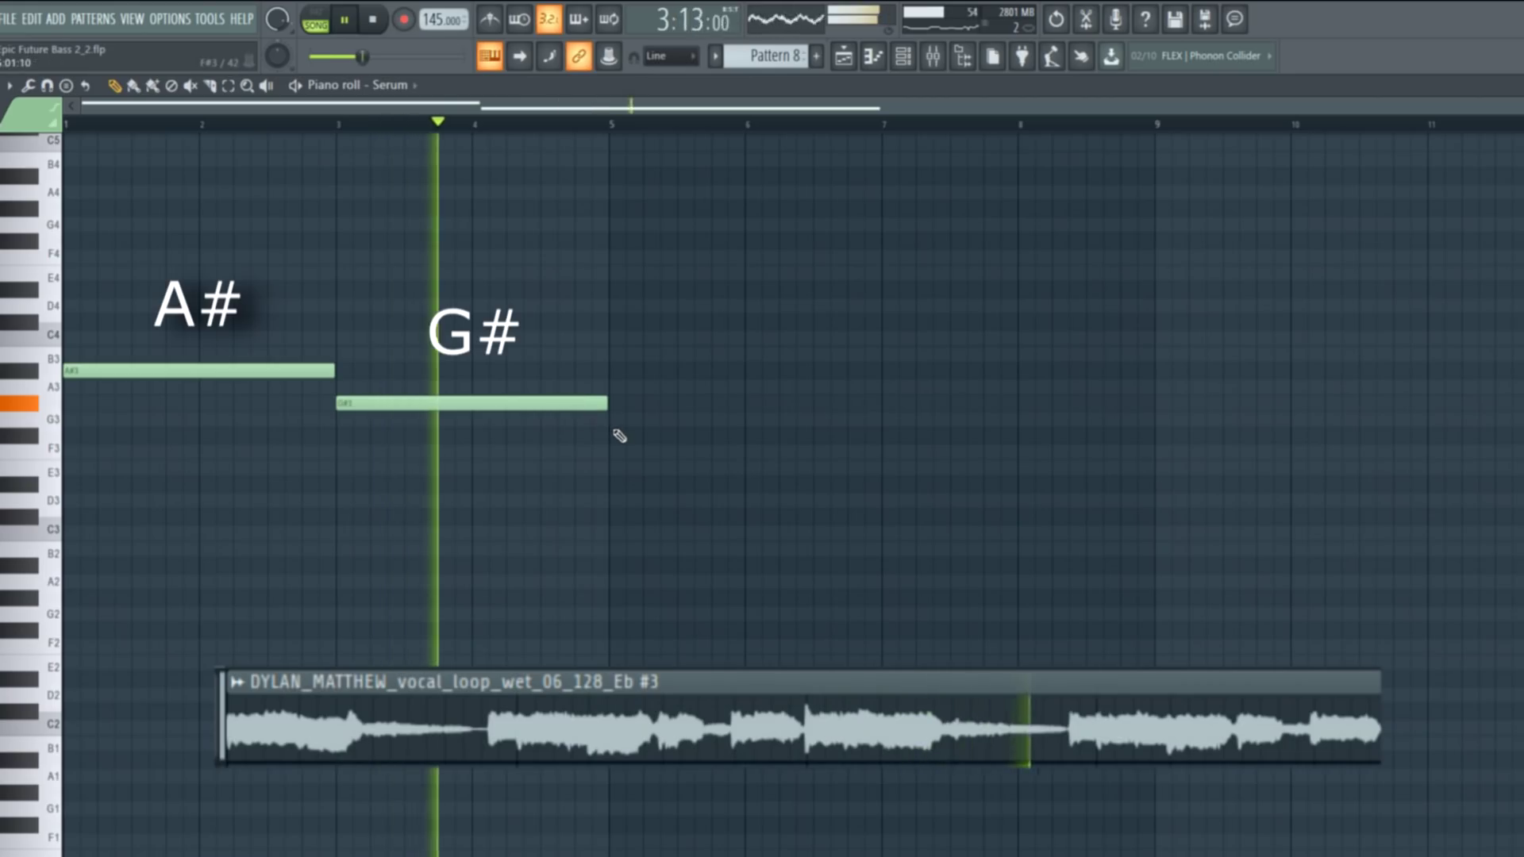
left_click(616, 435)
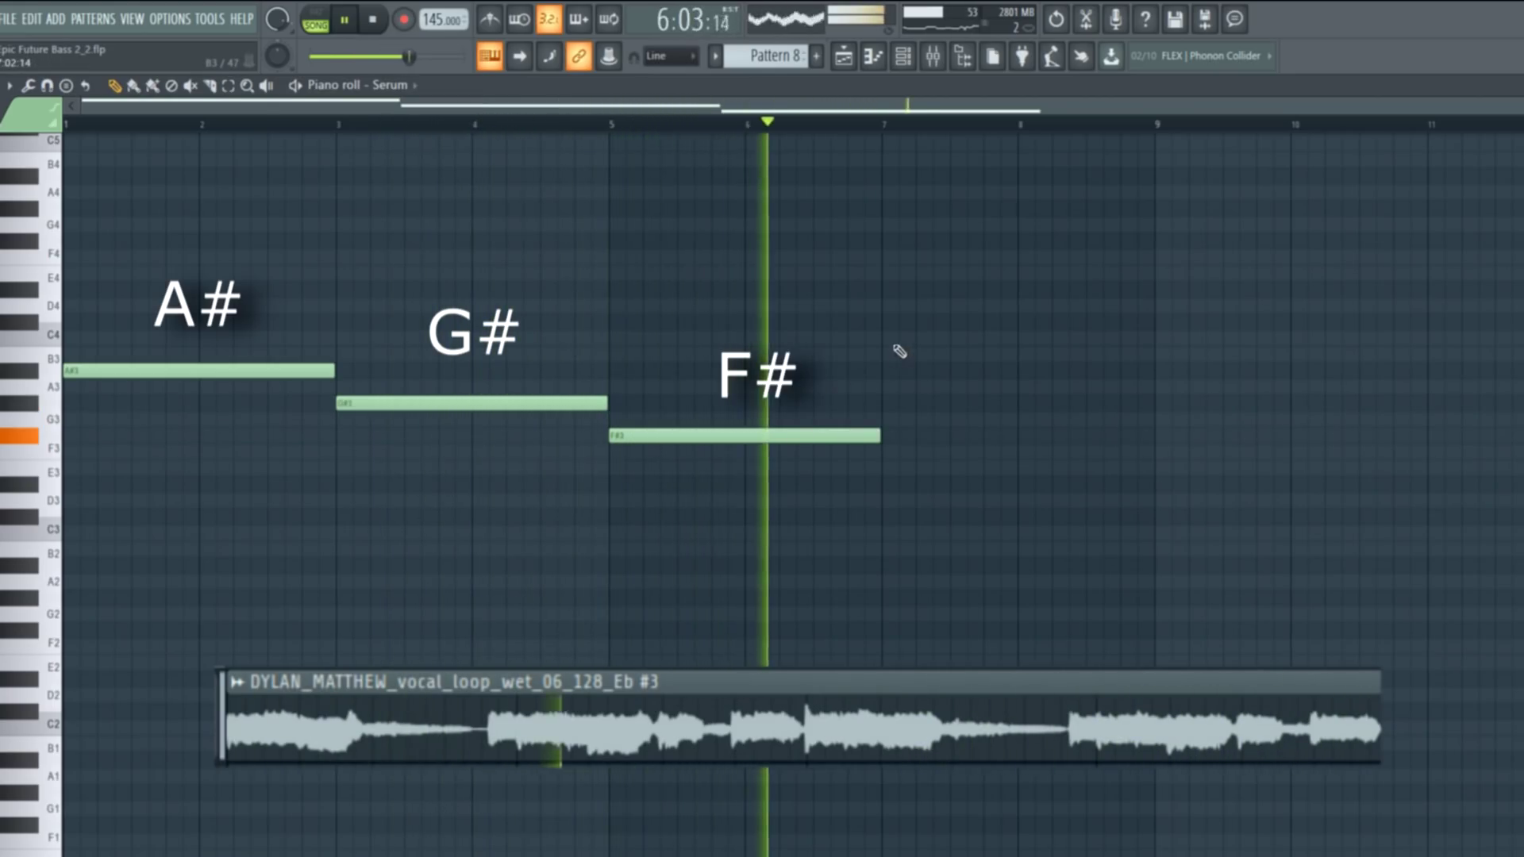
mouse_move(888, 319)
left_mouse_down()
mouse_move(911, 295)
mouse_move(957, 288)
left_mouse_up()
key("space")
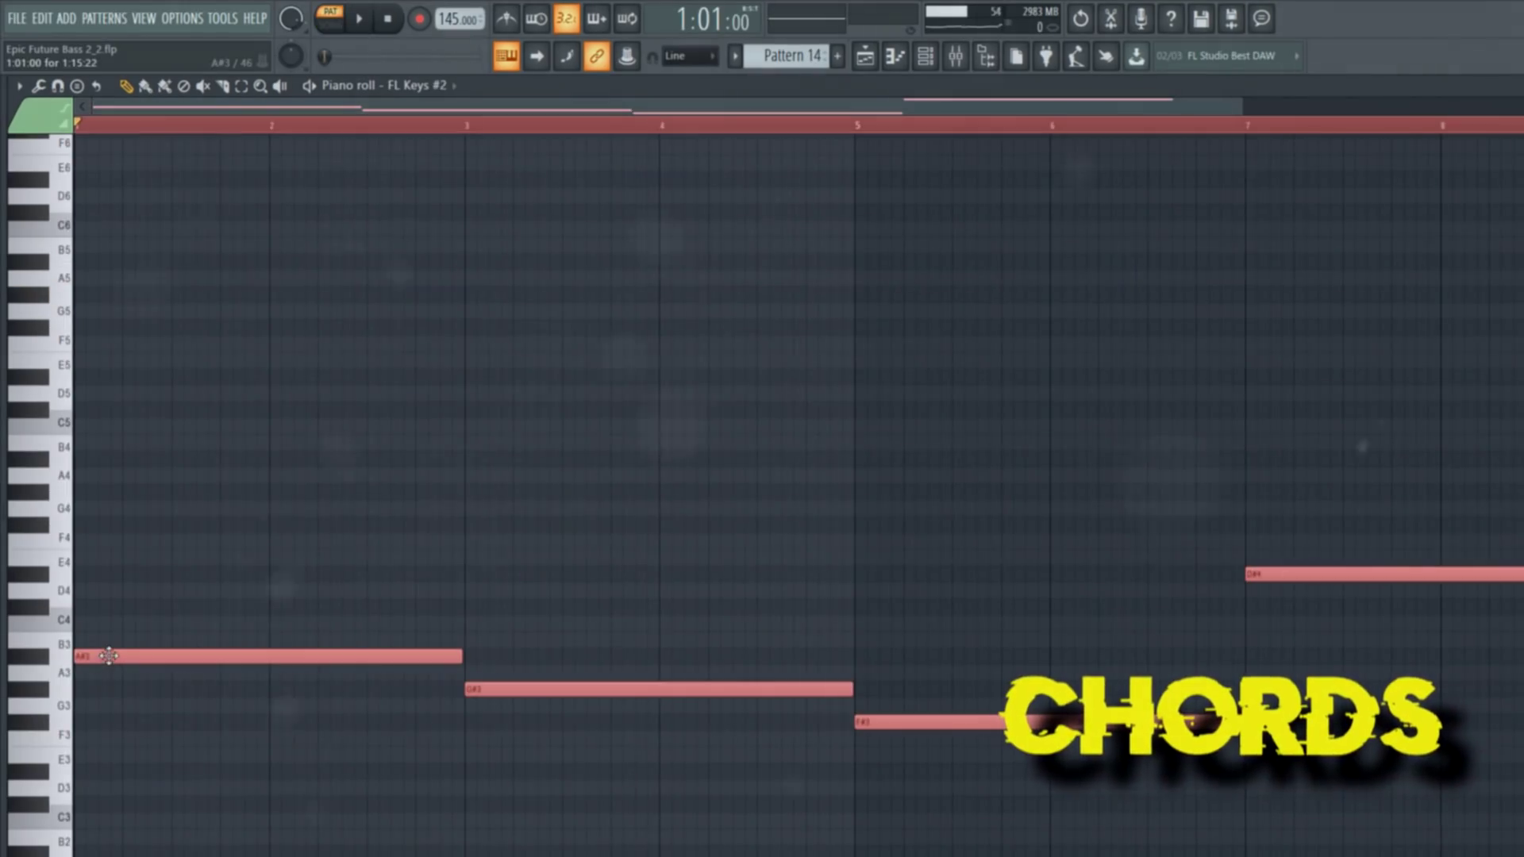
Copy the four-note line up an octave and lower the first chord's top note to F5.
left_click_drag(109, 656, 83, 323)
left_click(388, 482)
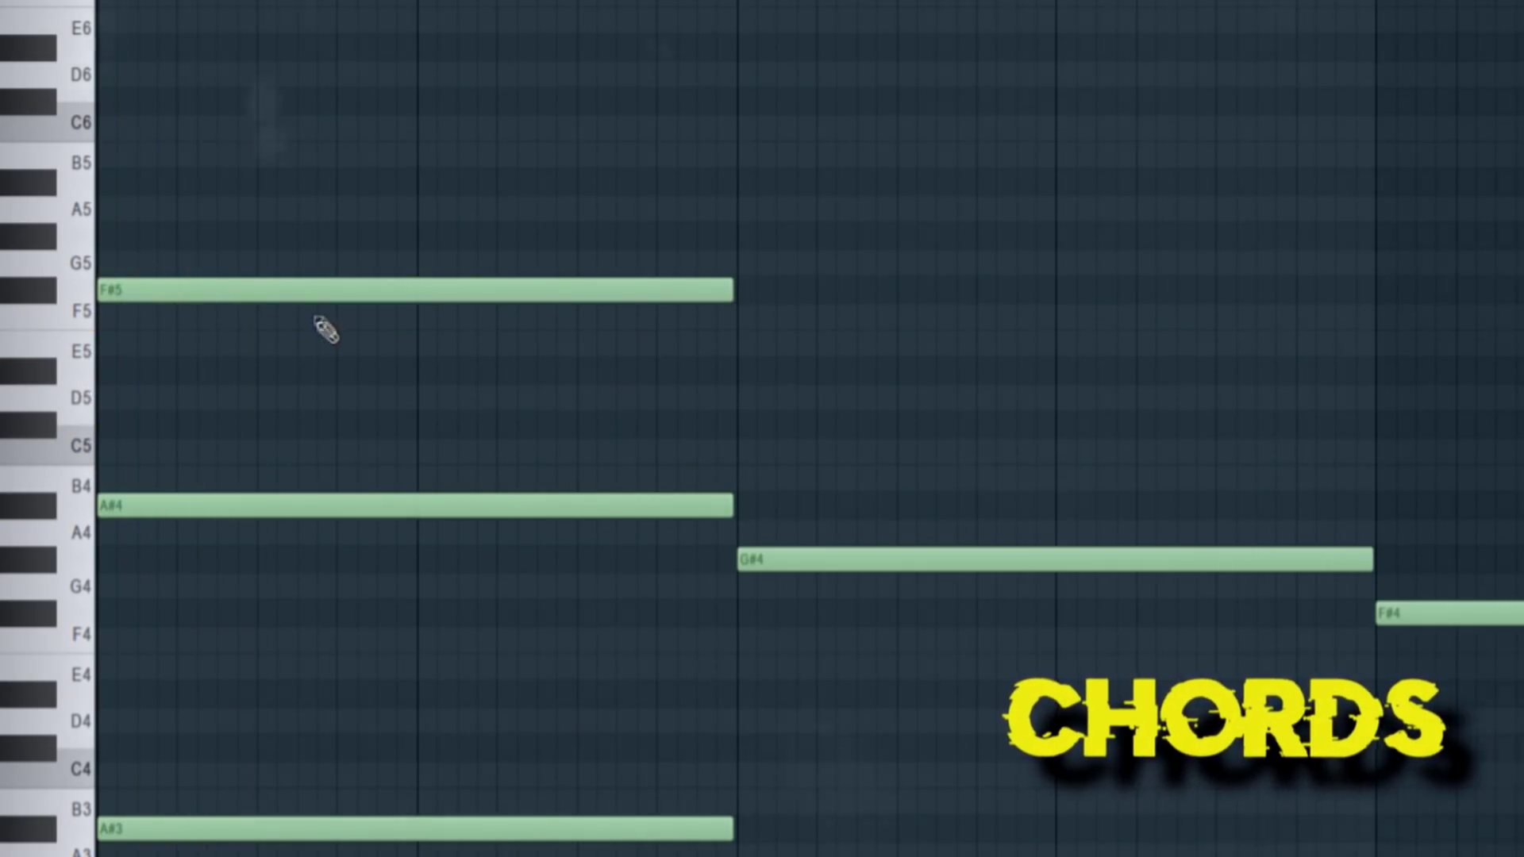
left_click_drag(290, 295, 272, 312)
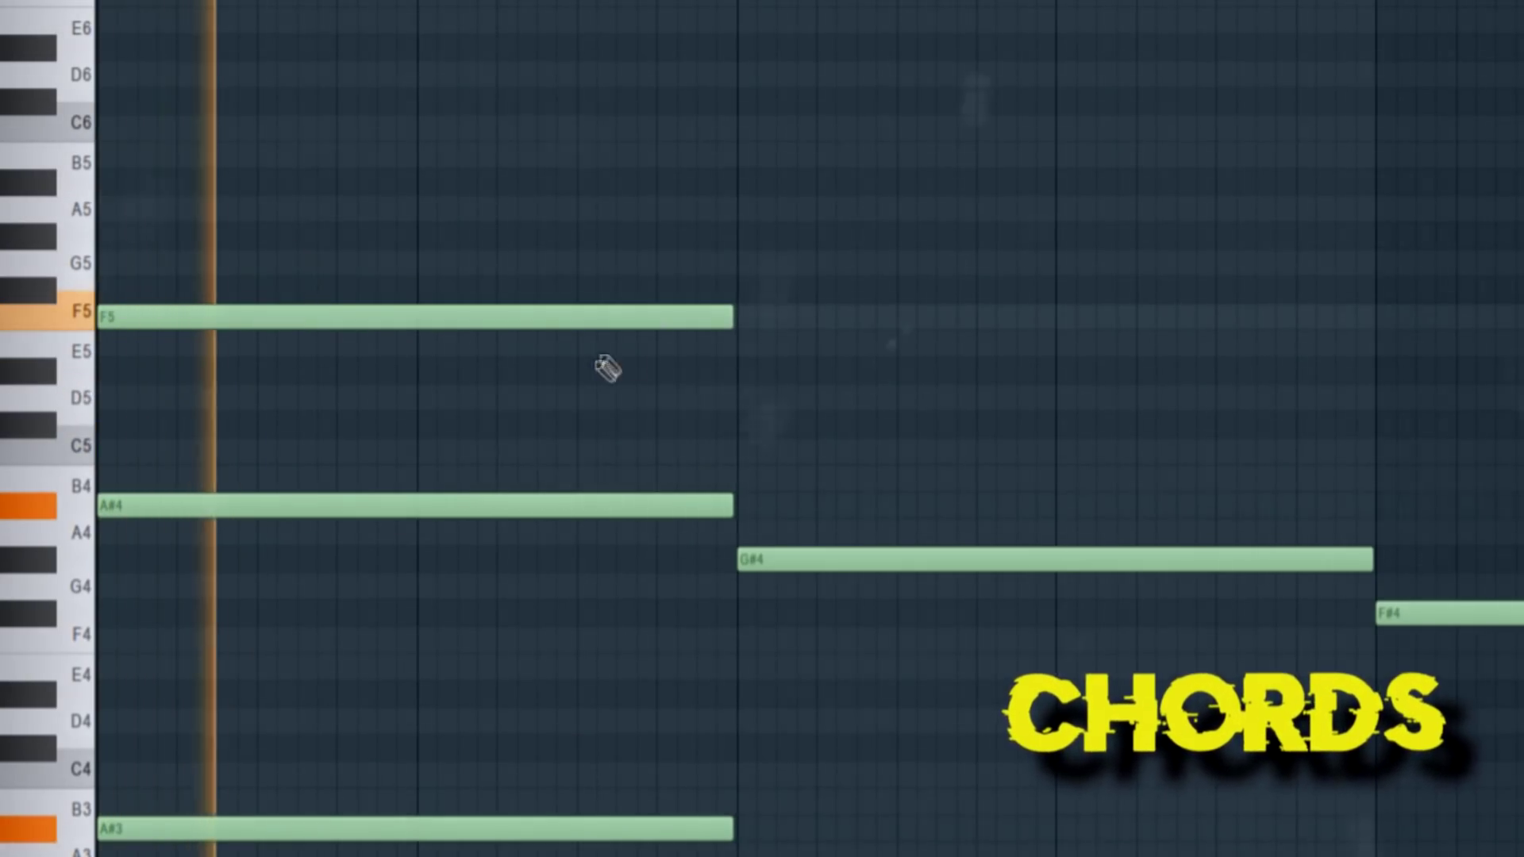
Add G#5 and A#4 notes to the later chords, try other pitches, and raise the first chord's top note.
left_click(741, 238)
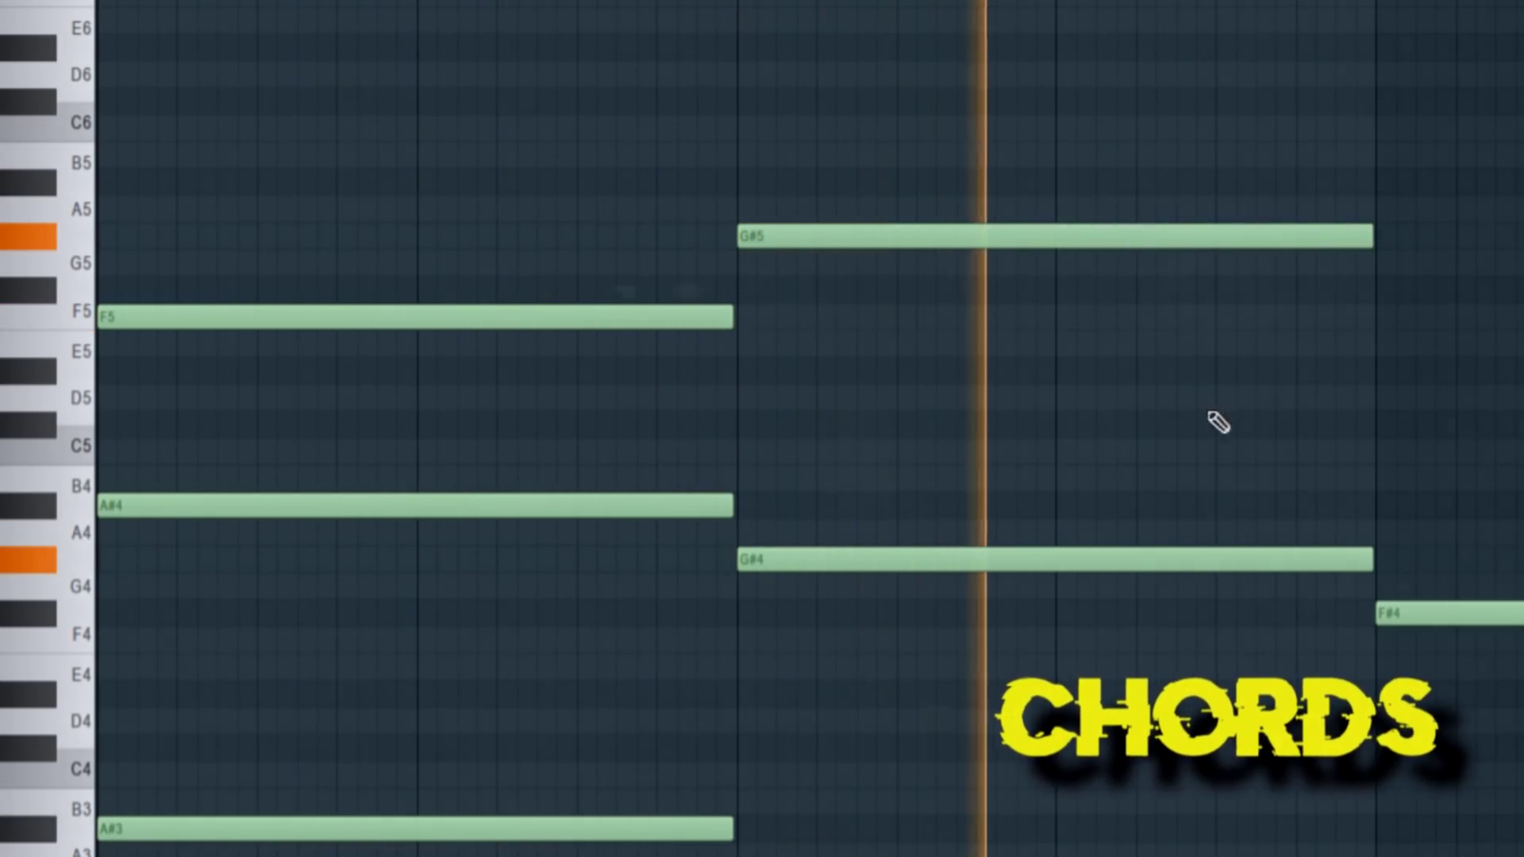
left_click(1380, 399)
left_click(1483, 398)
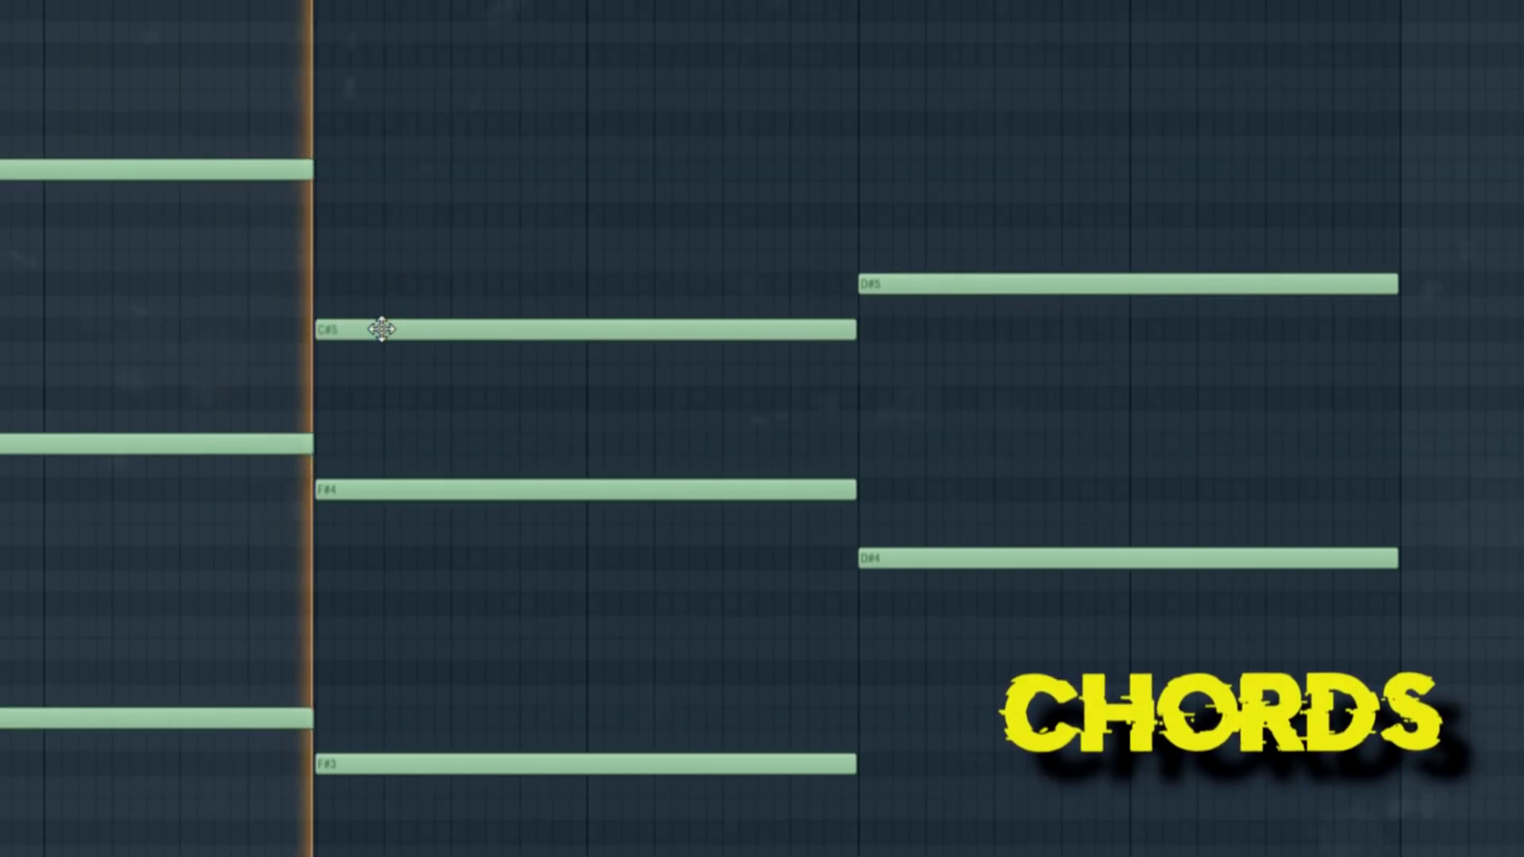
left_click(866, 372)
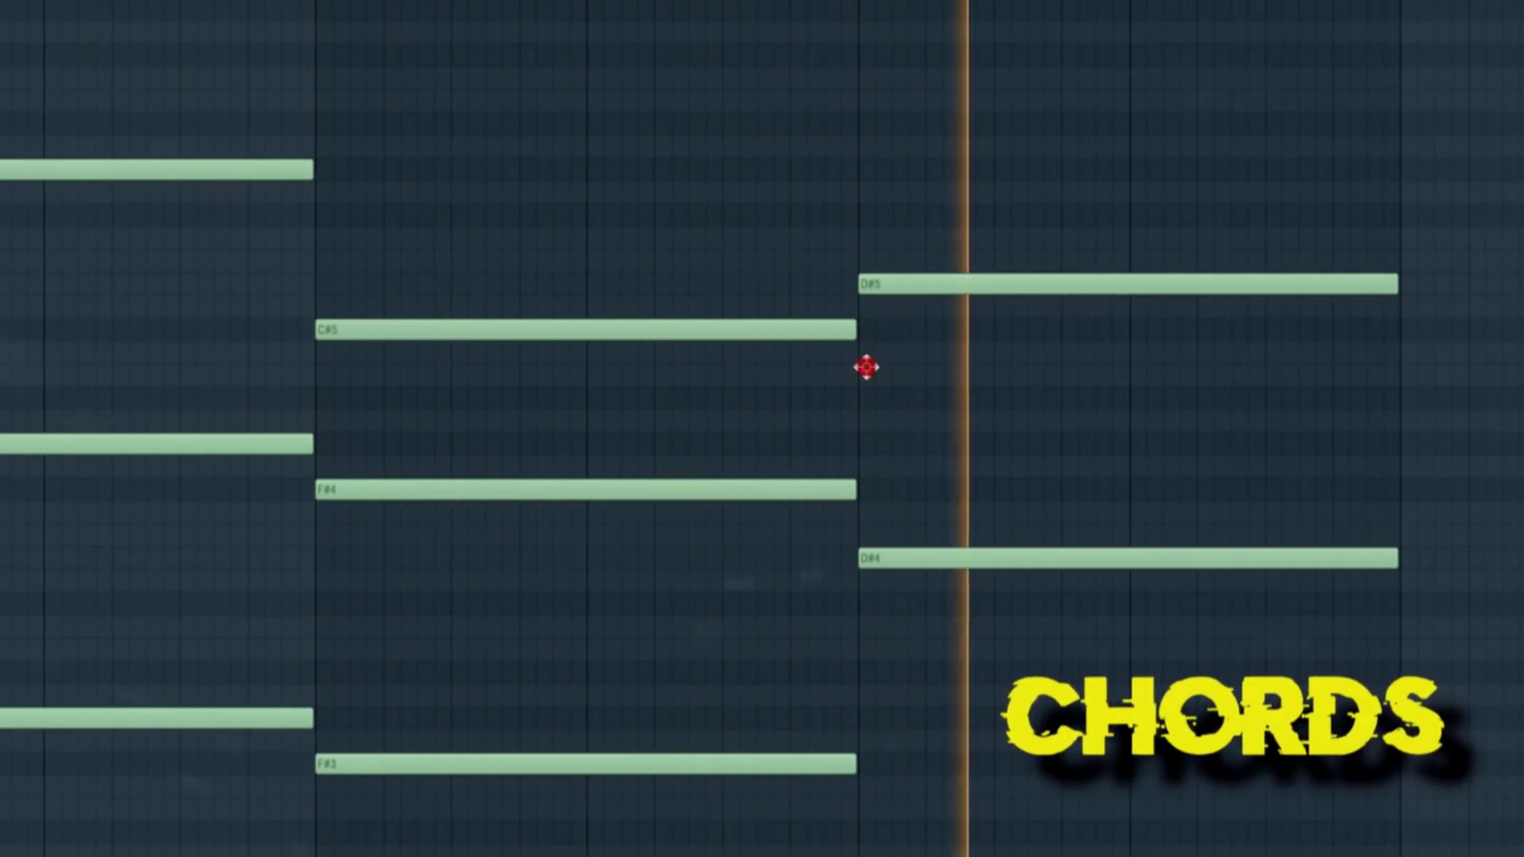
left_click_drag(950, 258, 960, 393)
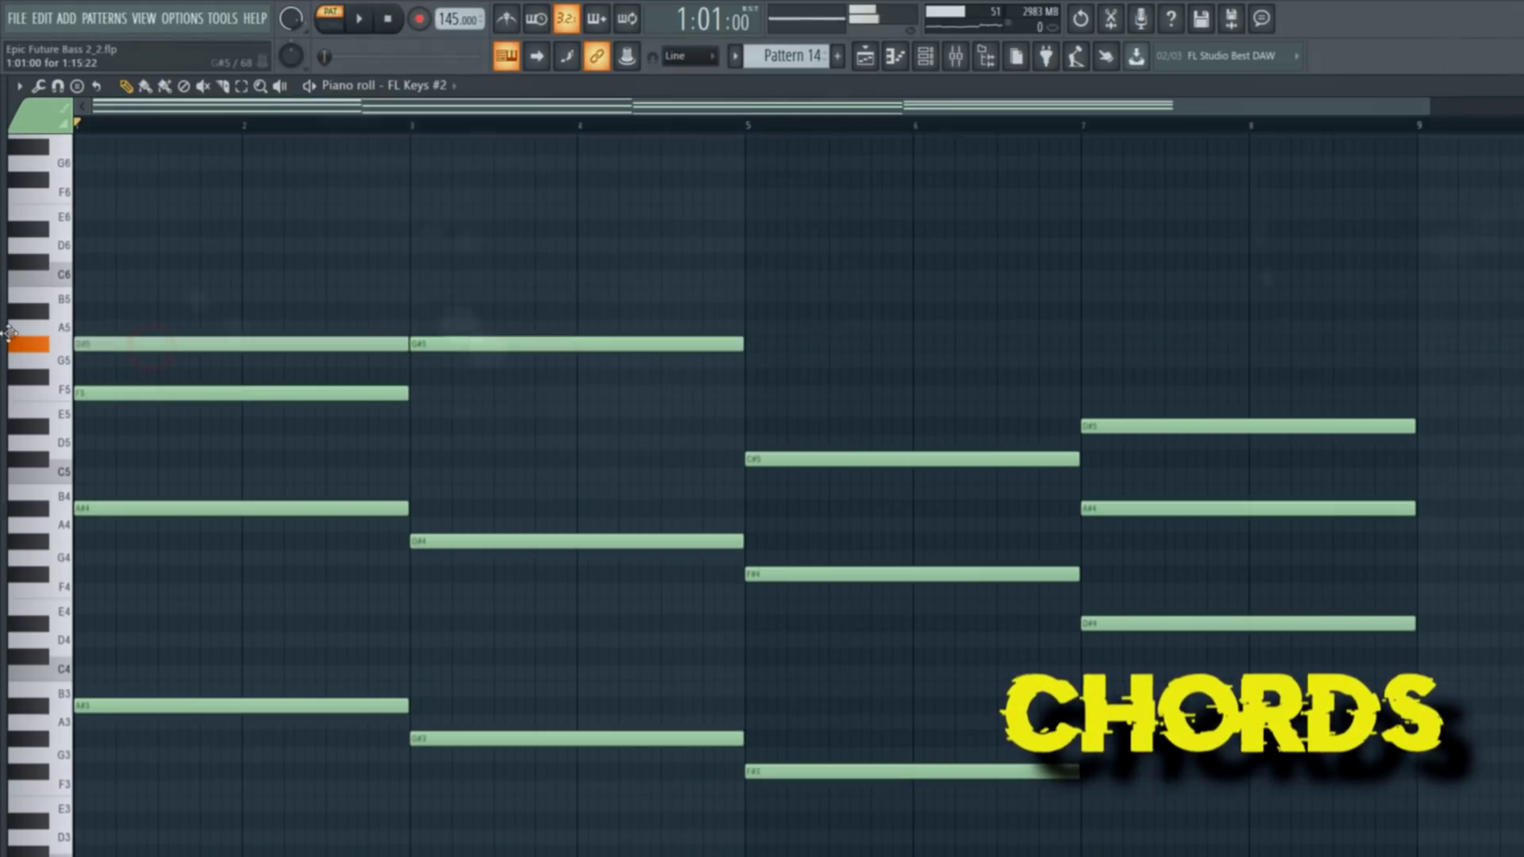
left_click_drag(10, 332, 13, 279)
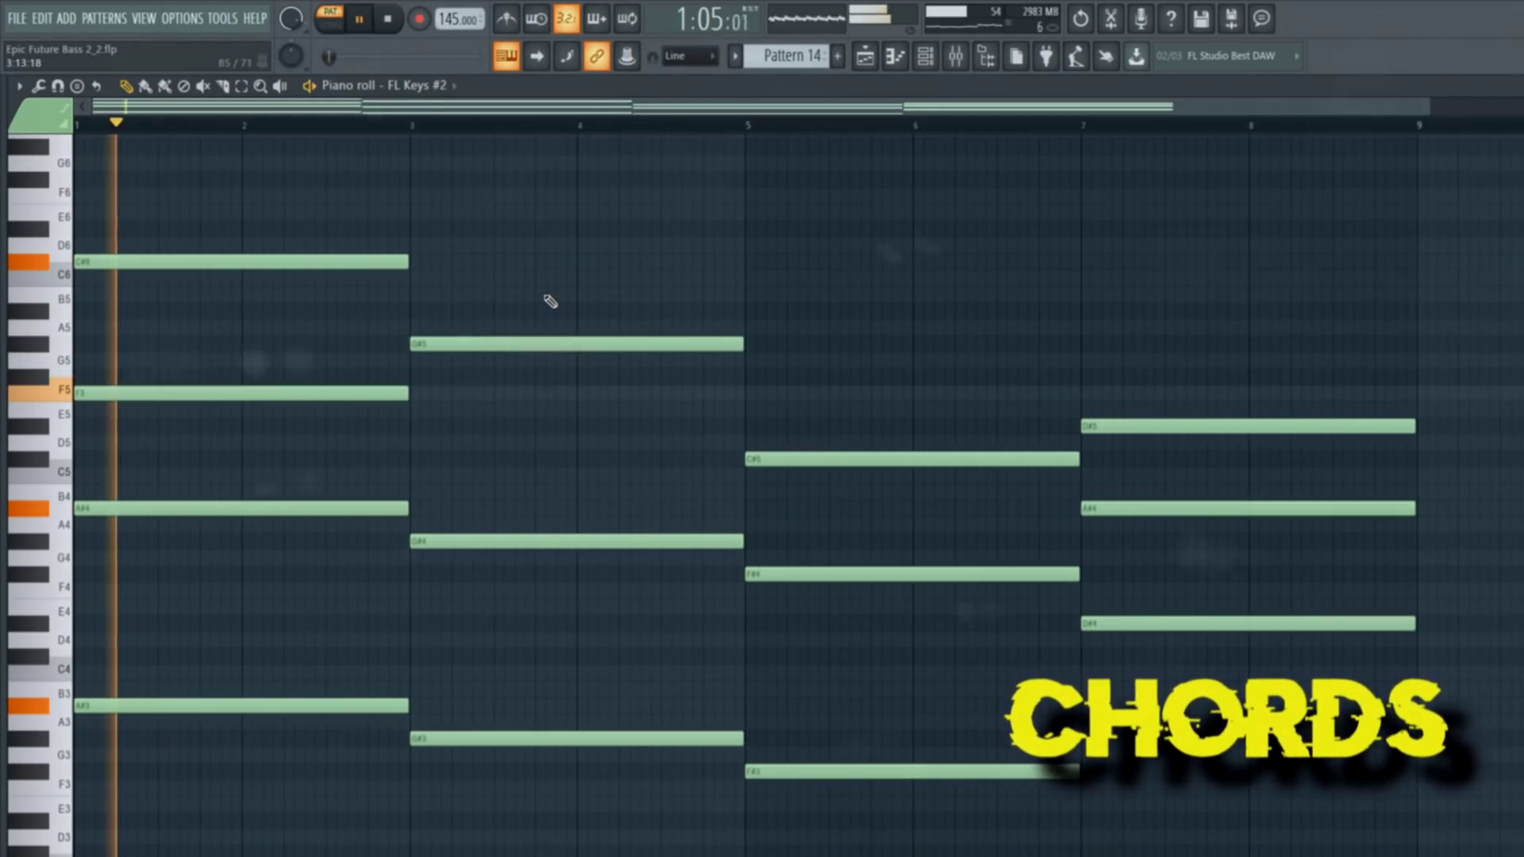
Add a repeated C#5 note to the second, bar 5 and bar 7 chords.
key("space")
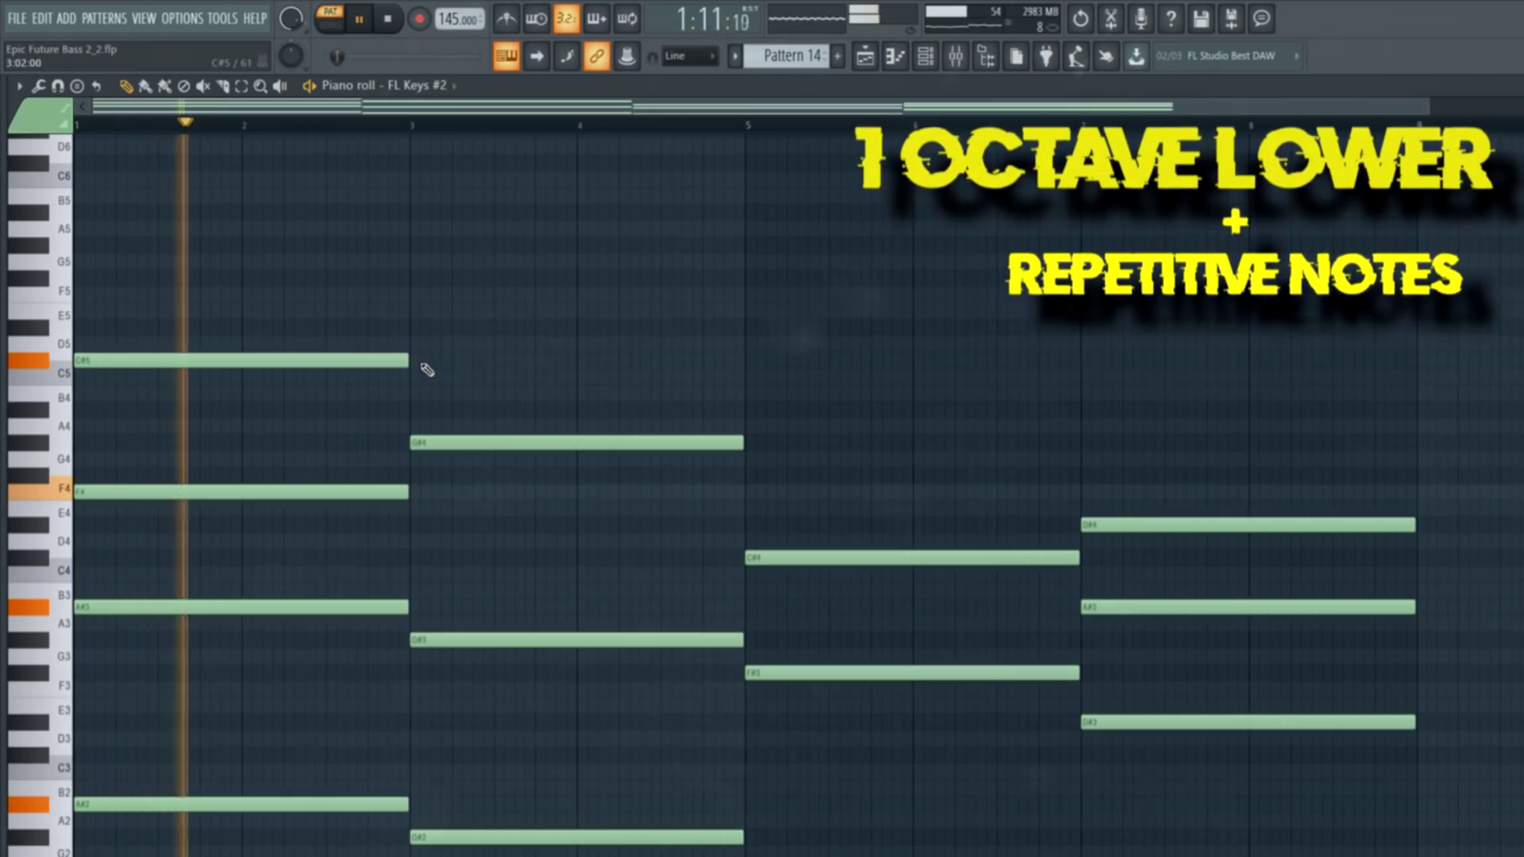
left_click(415, 362)
left_click(790, 357)
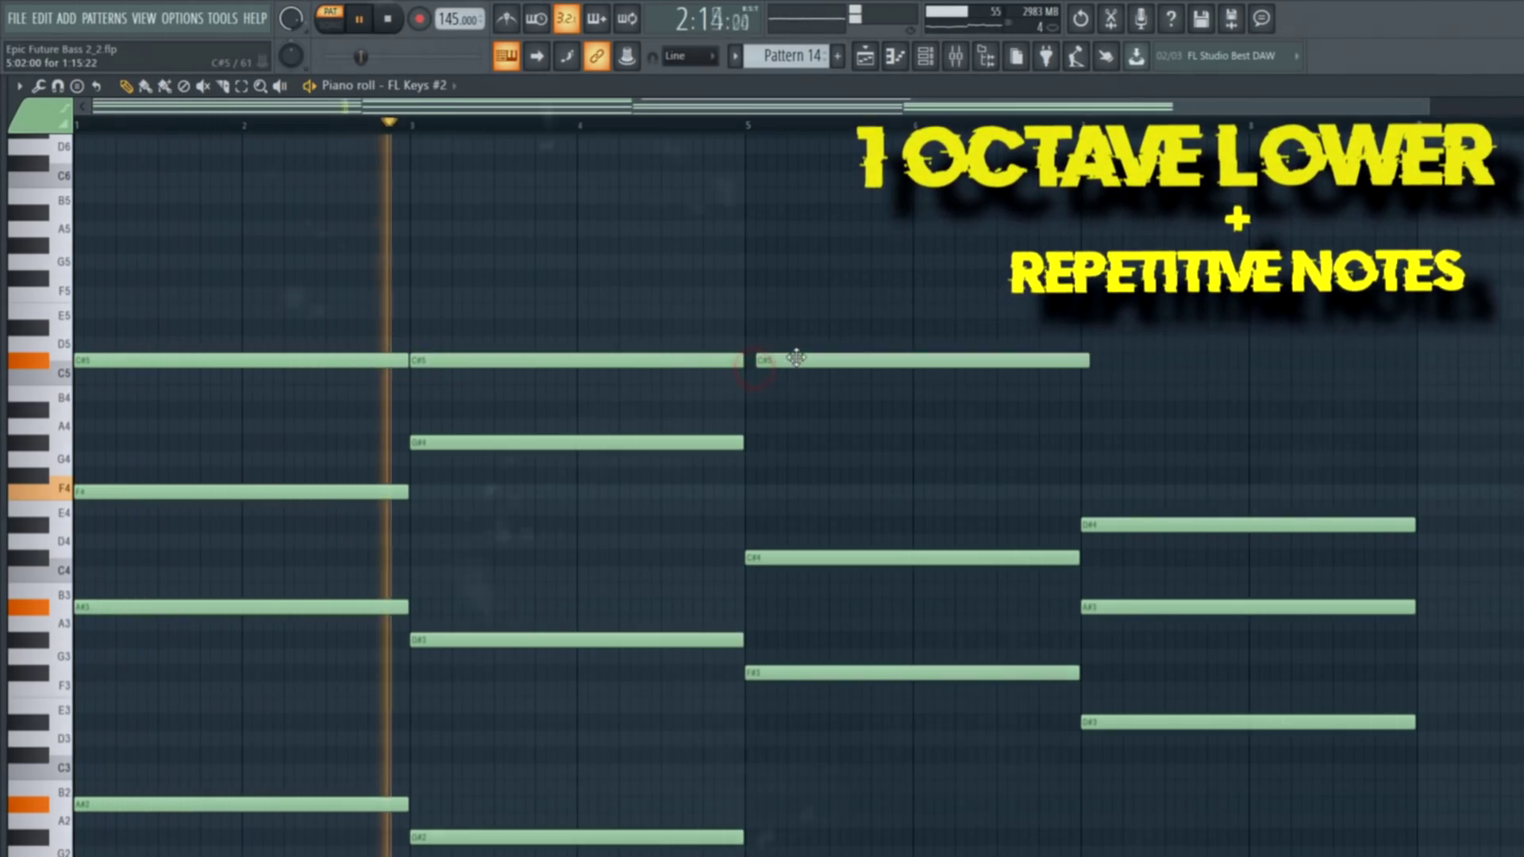
left_click(1092, 361)
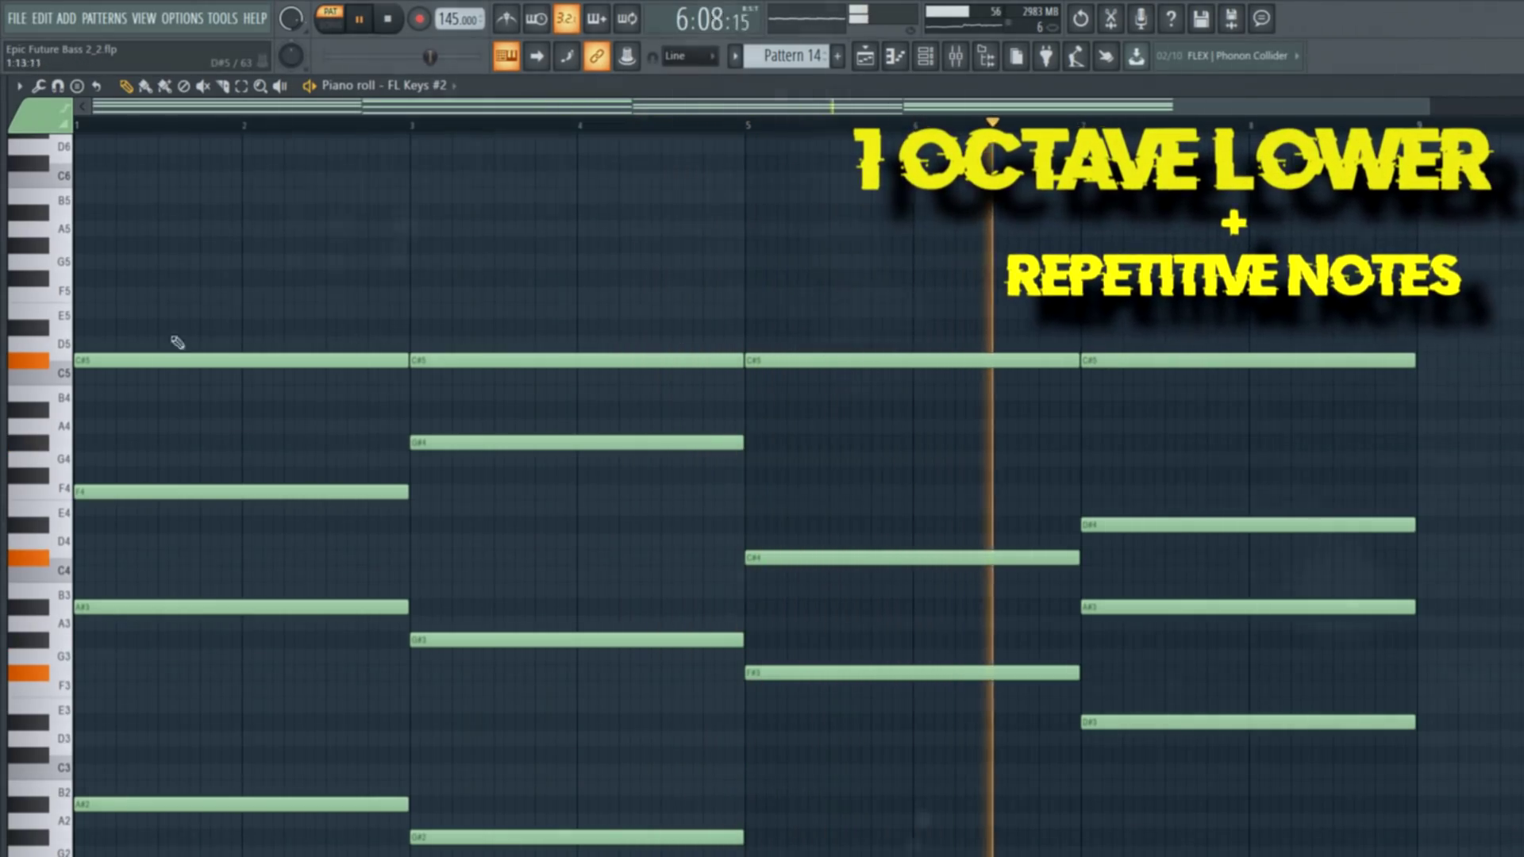
Draw a top line of F5, F5, F#5 and F5 notes over the four chords.
left_click(101, 312)
left_click_drag(37, 315, 37, 270)
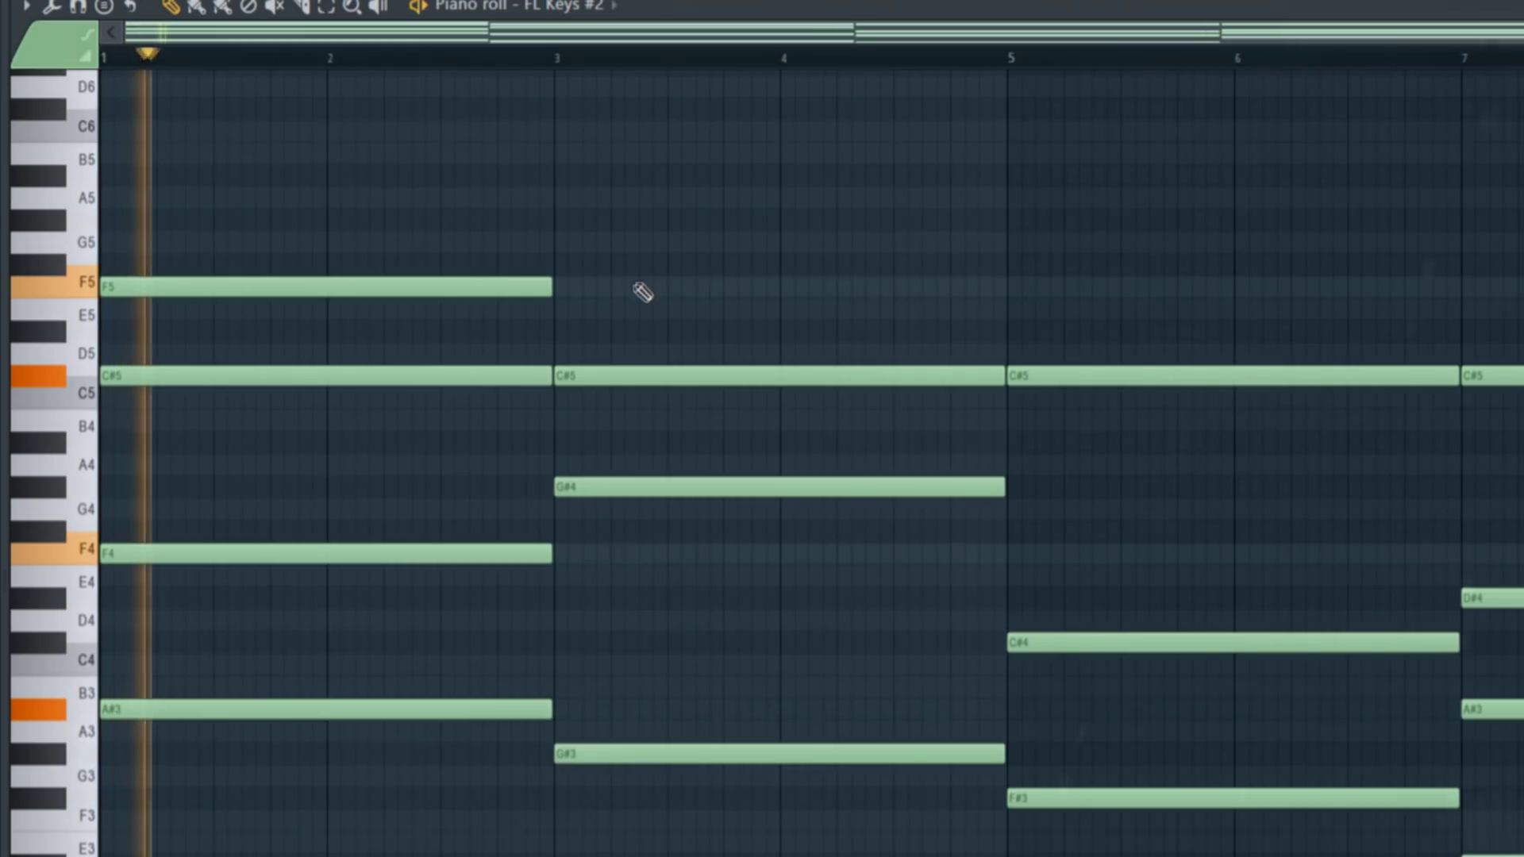
left_click(613, 290)
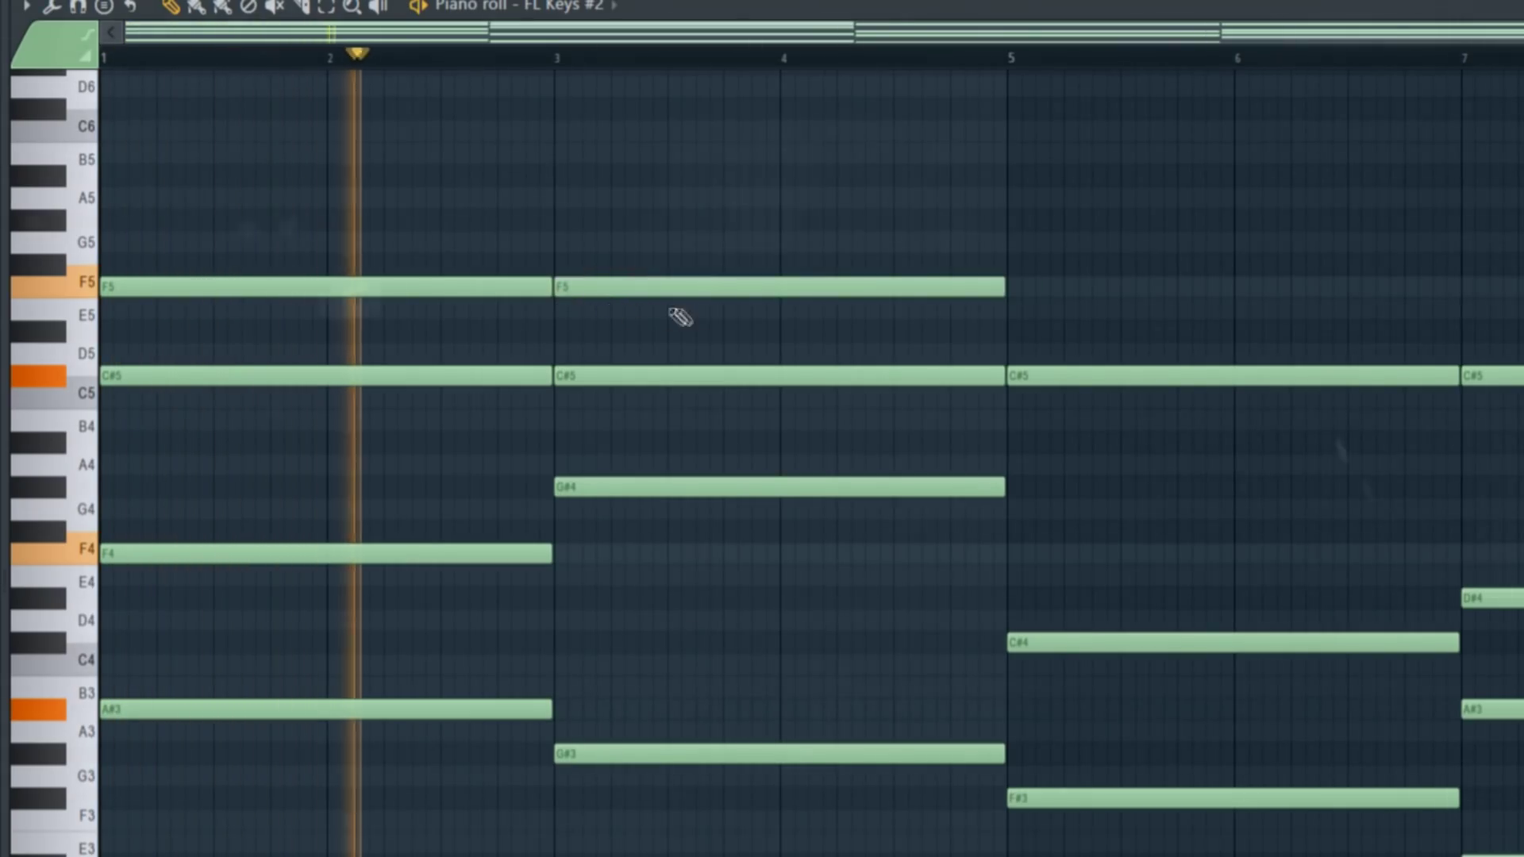
left_click(990, 279)
left_click(949, 289)
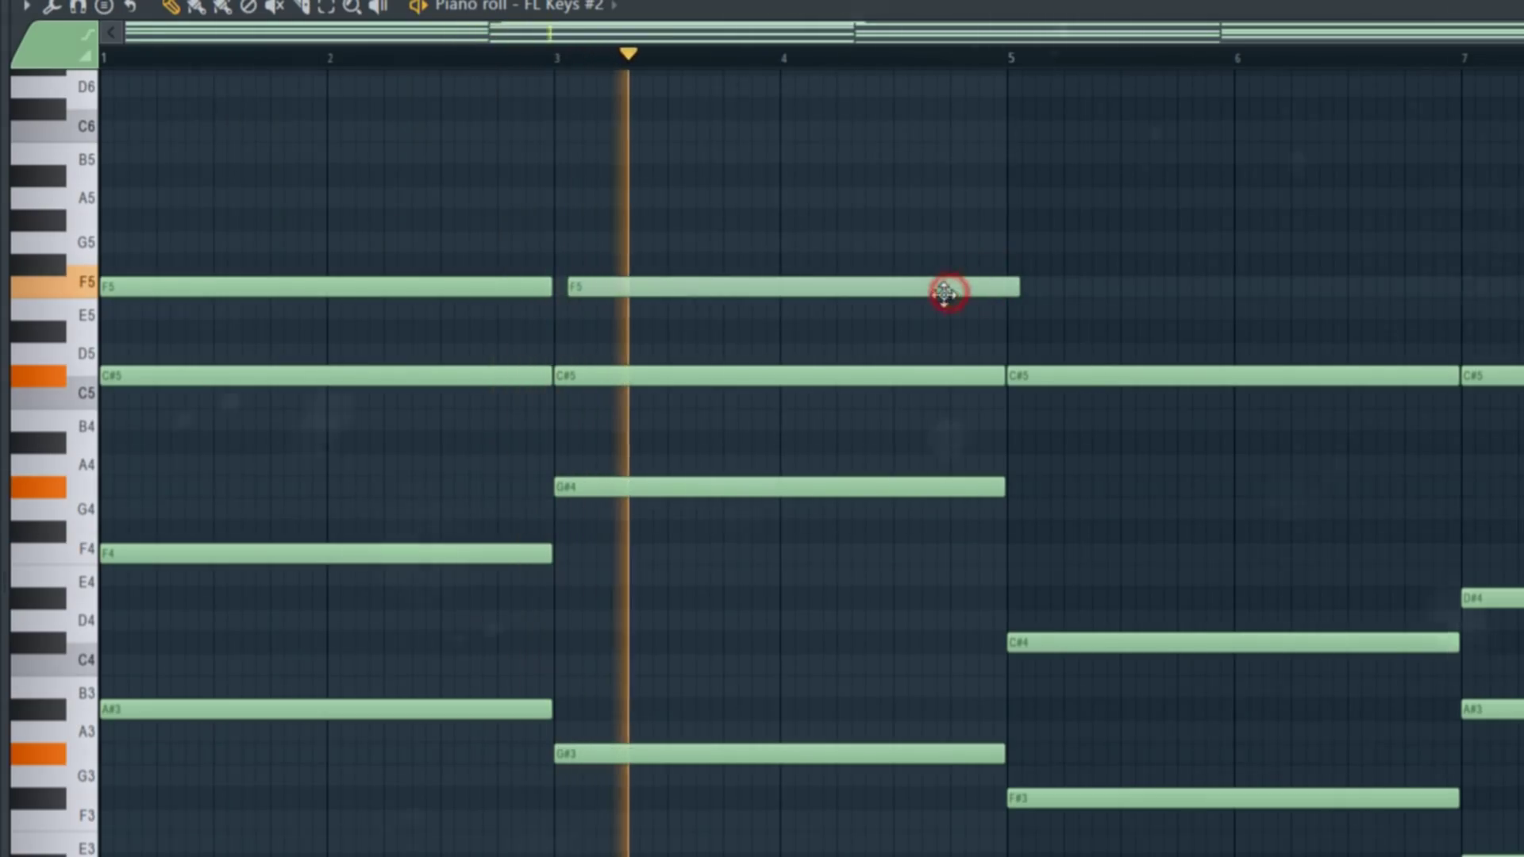
left_click(1011, 265)
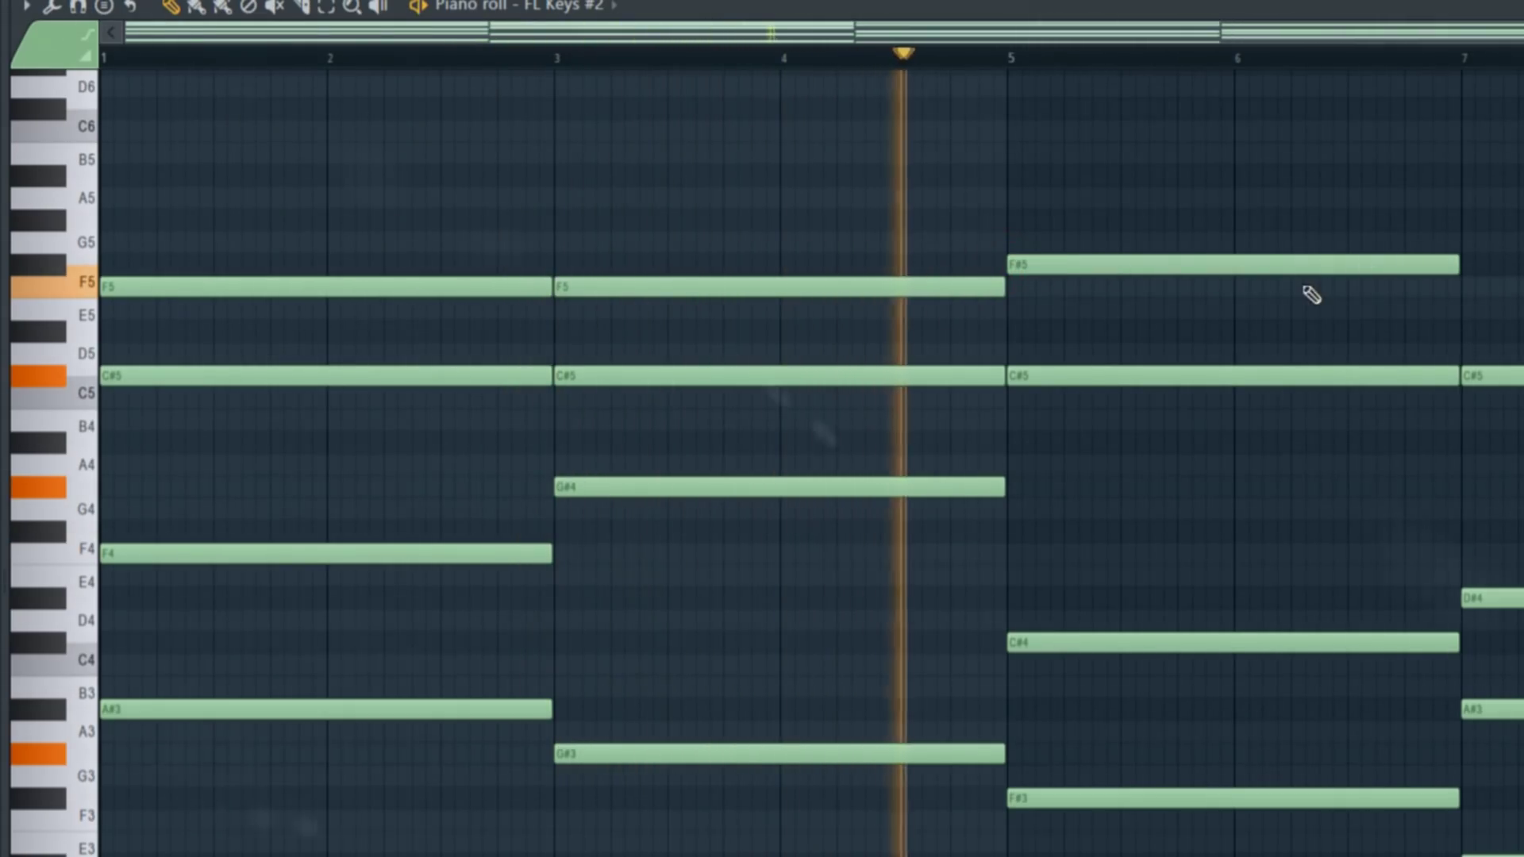
left_click(1467, 283)
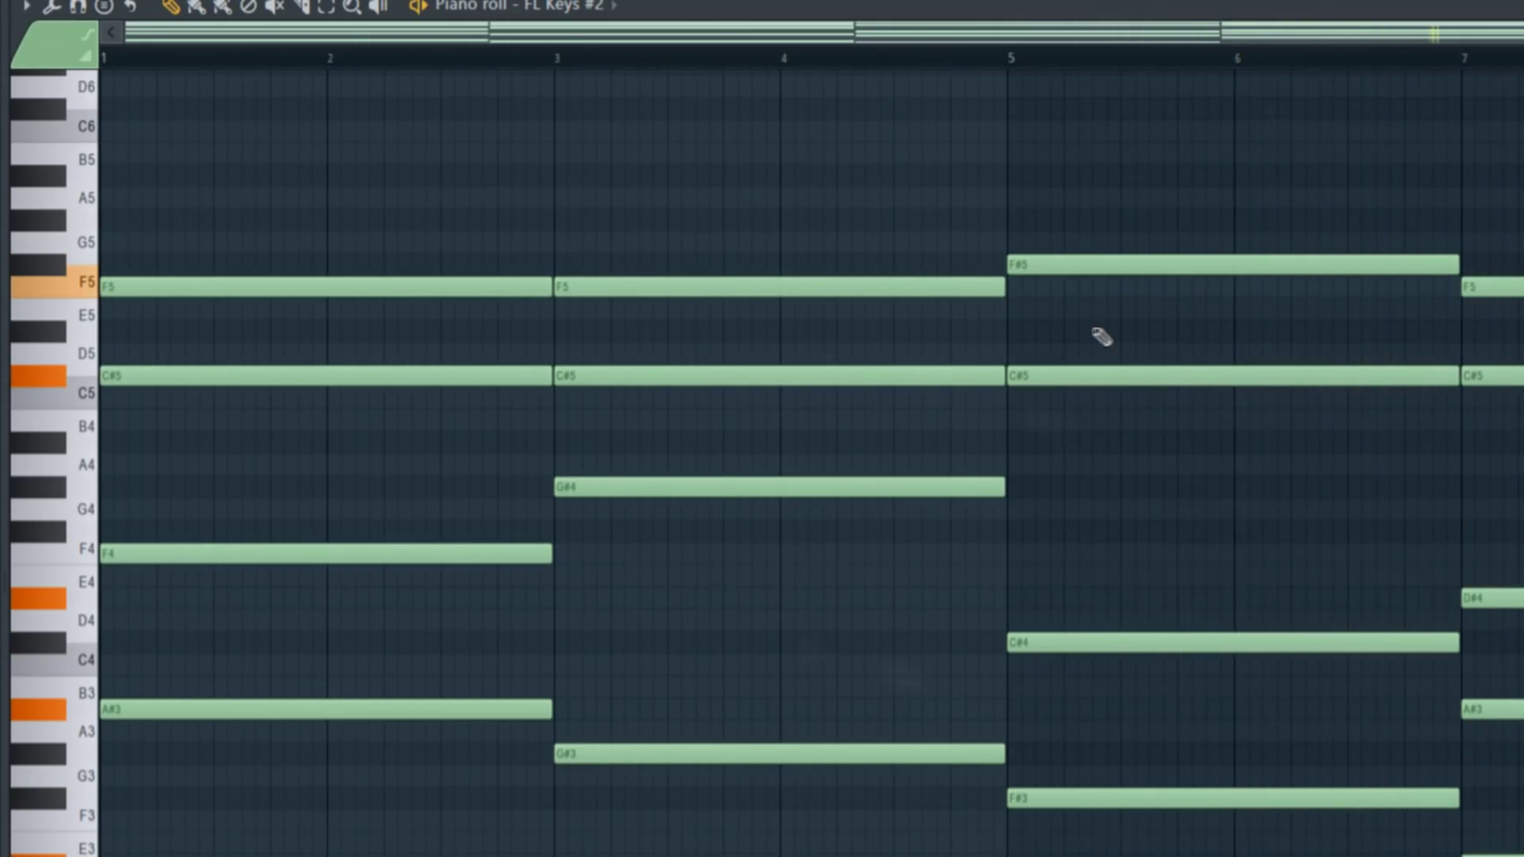
Add a D#5 inside the third chord and an A#4 inside the fourth, then stop playback.
left_click_drag(1031, 337, 1150, 328)
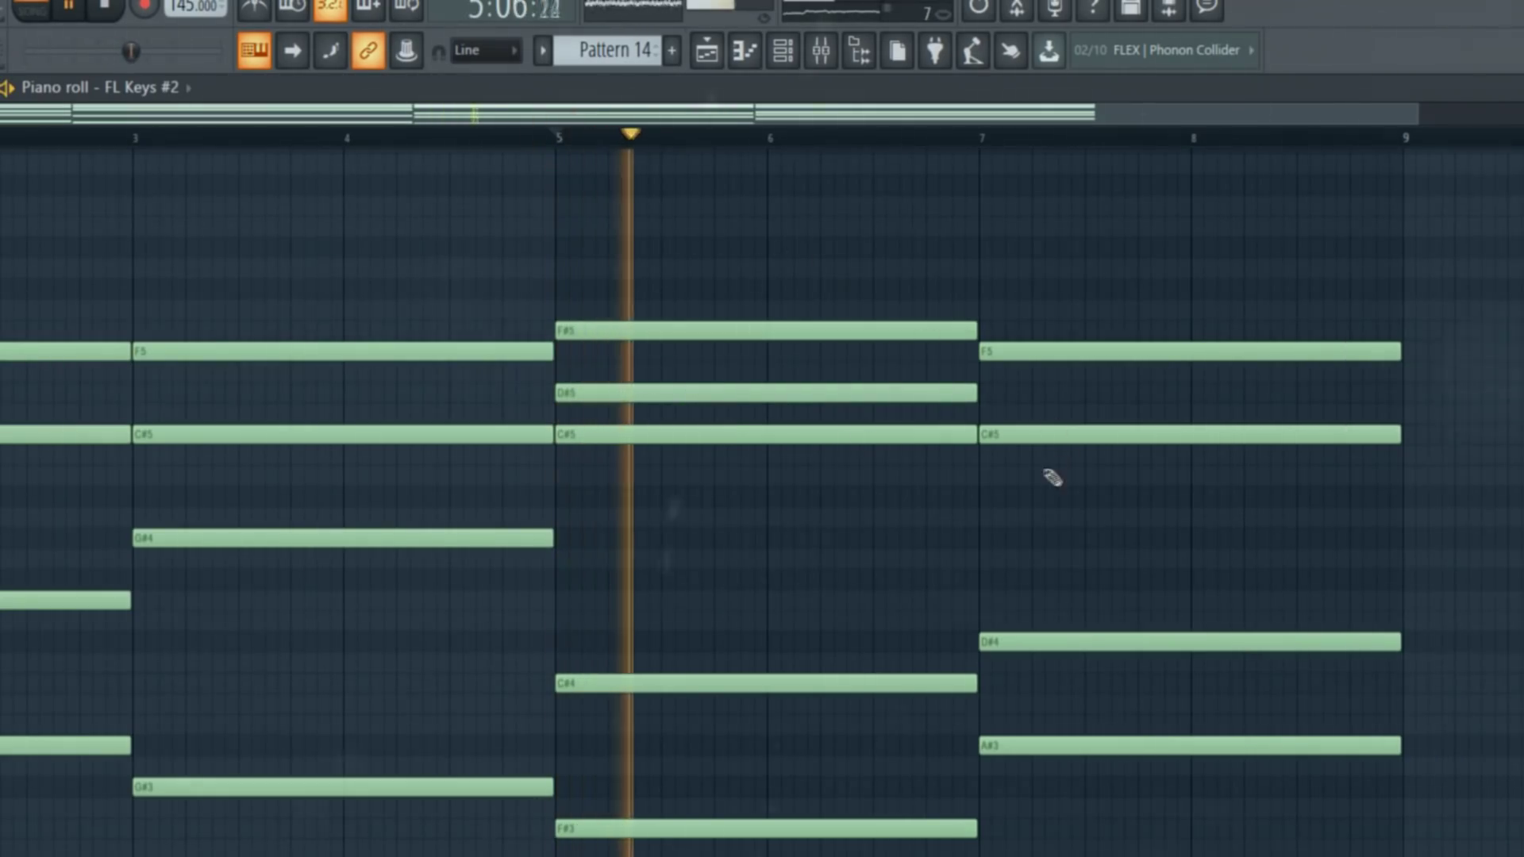
left_click(984, 498)
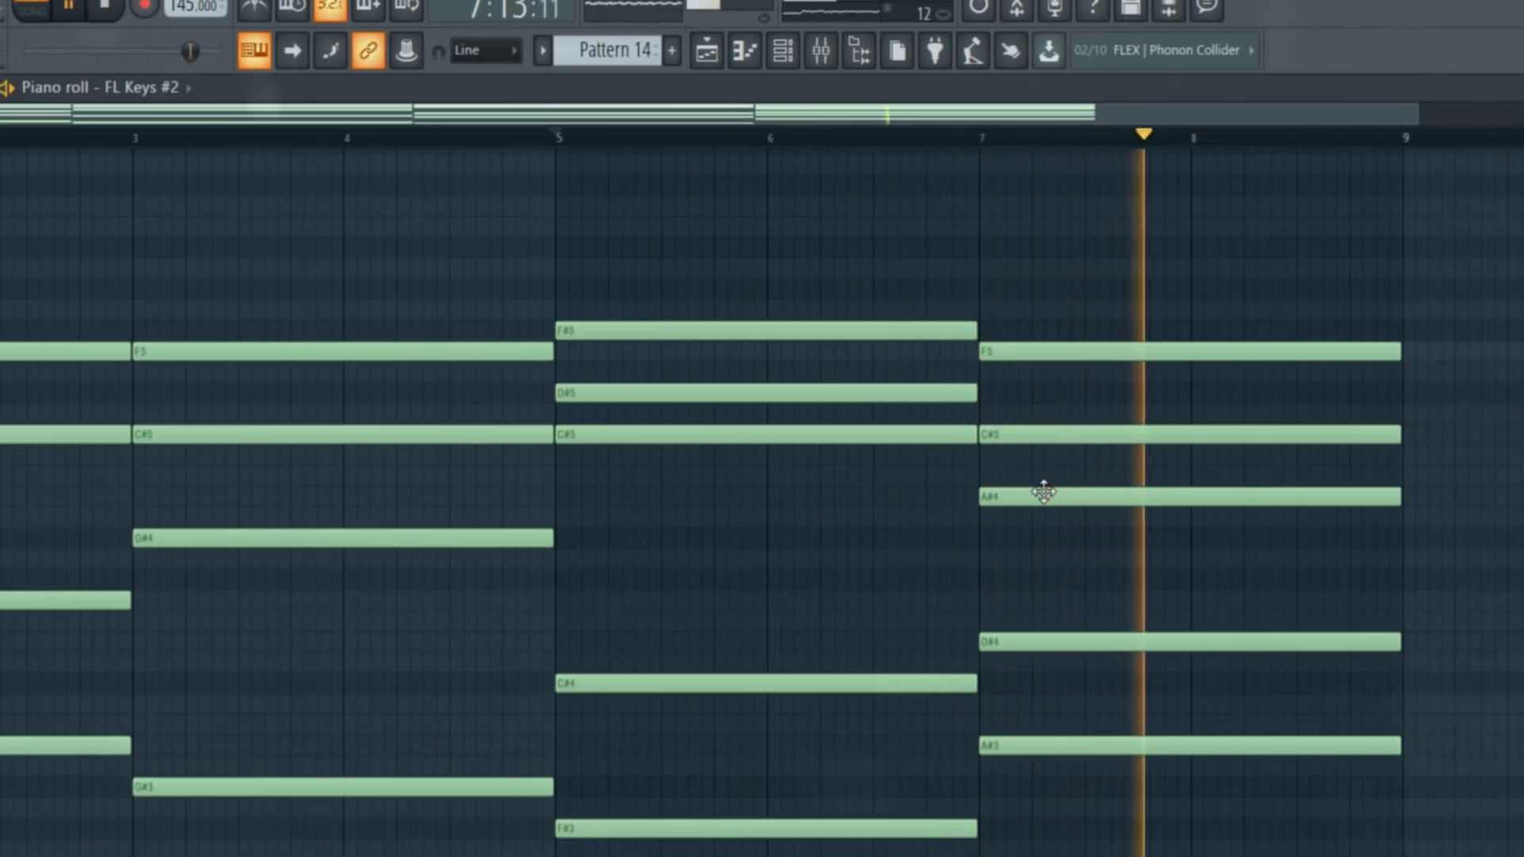
scroll(1023, 498, "down", 4)
key("space")
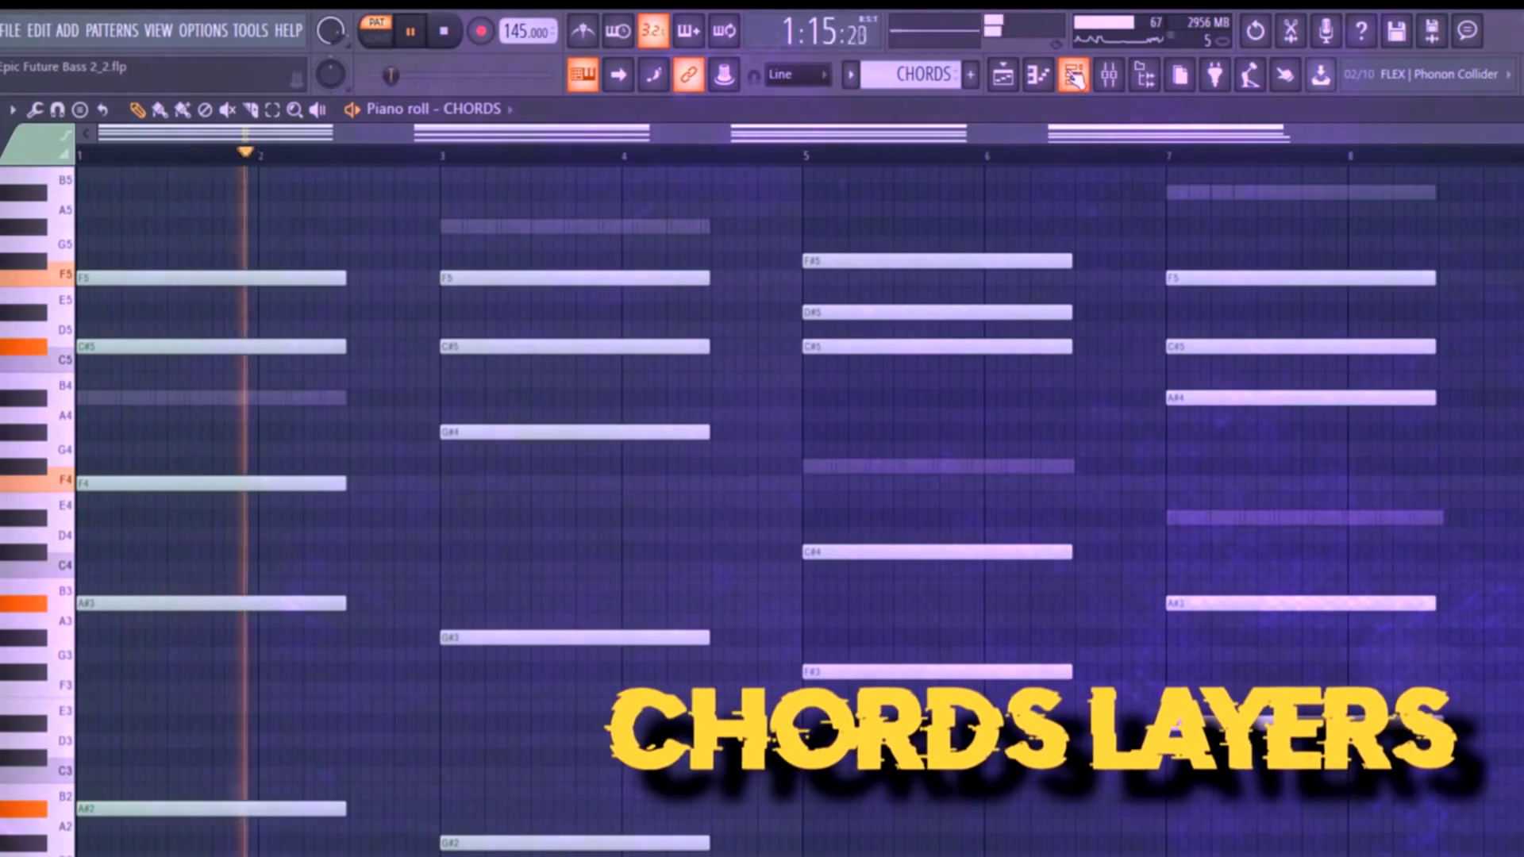
Mute one CHORDS layer in the Channel rack to audition the chords, then hide the rack.
left_click(1072, 76)
left_click(822, 252)
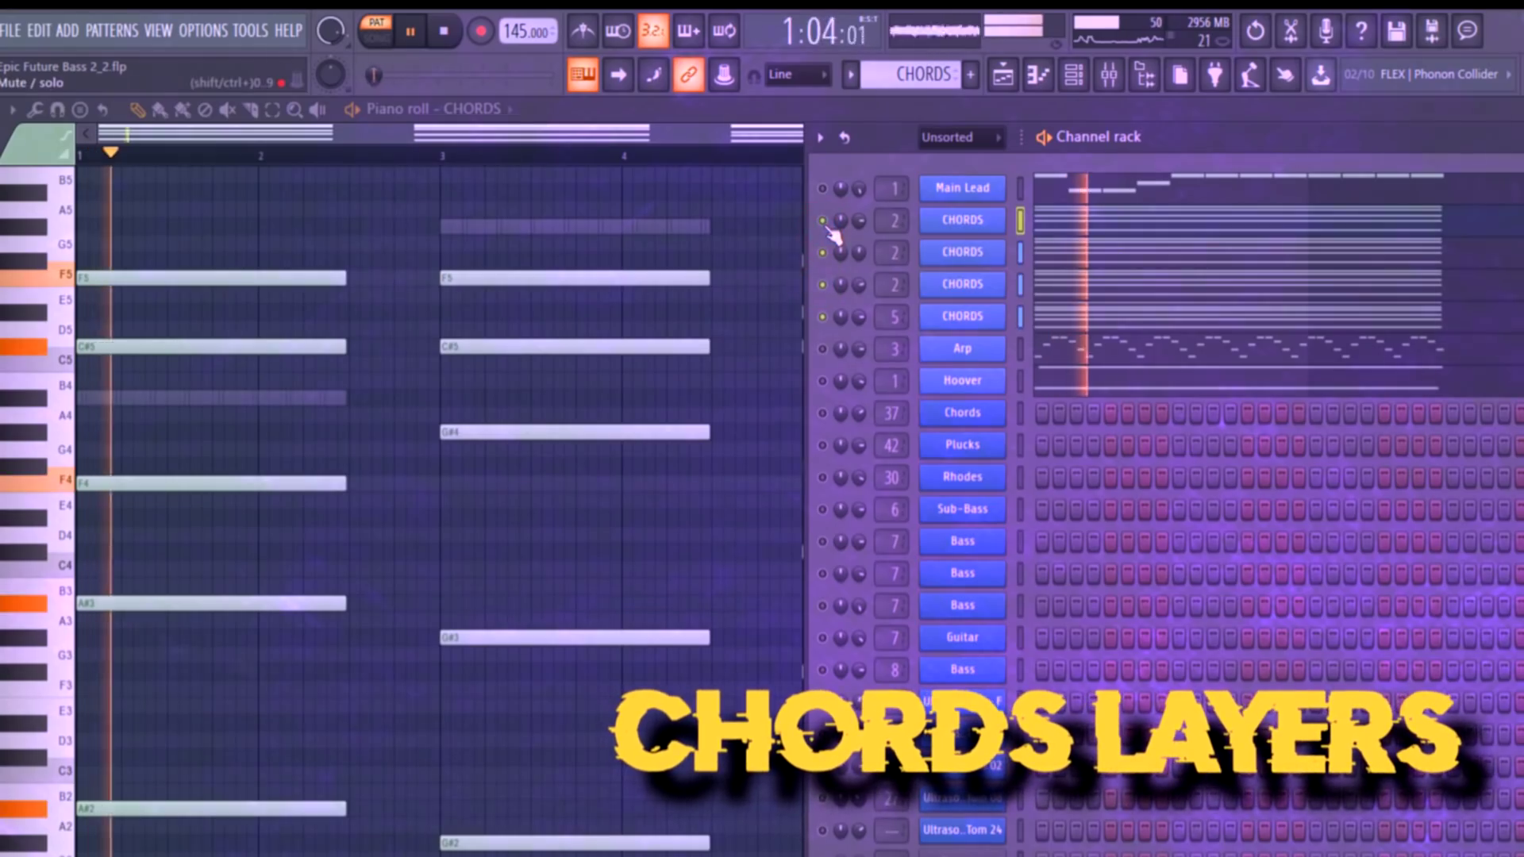
left_click(1073, 75)
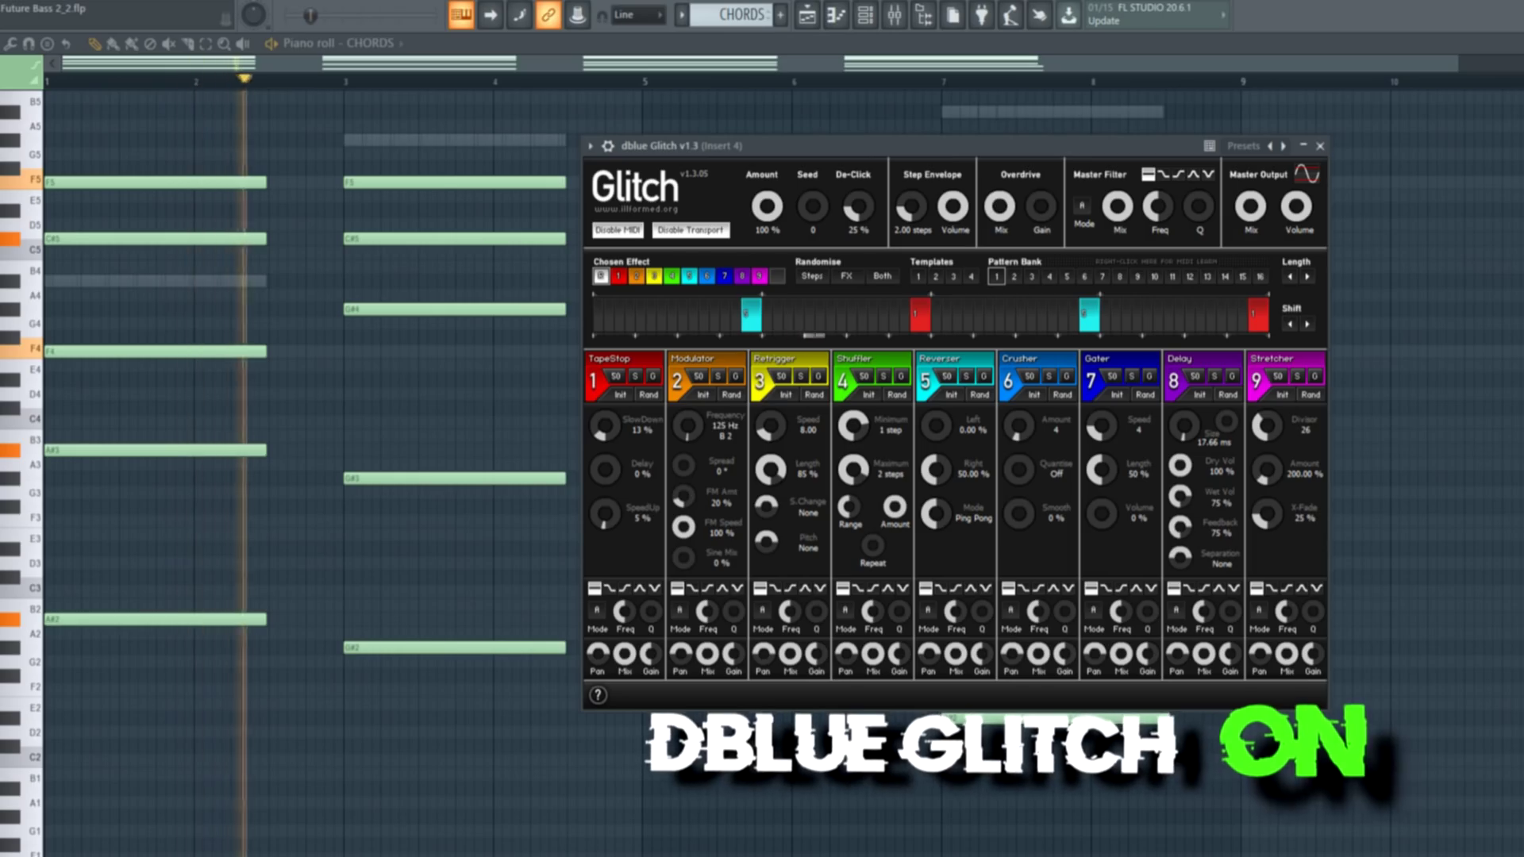
Move the dblue Glitch window aside.
left_click_drag(1034, 151, 926, 113)
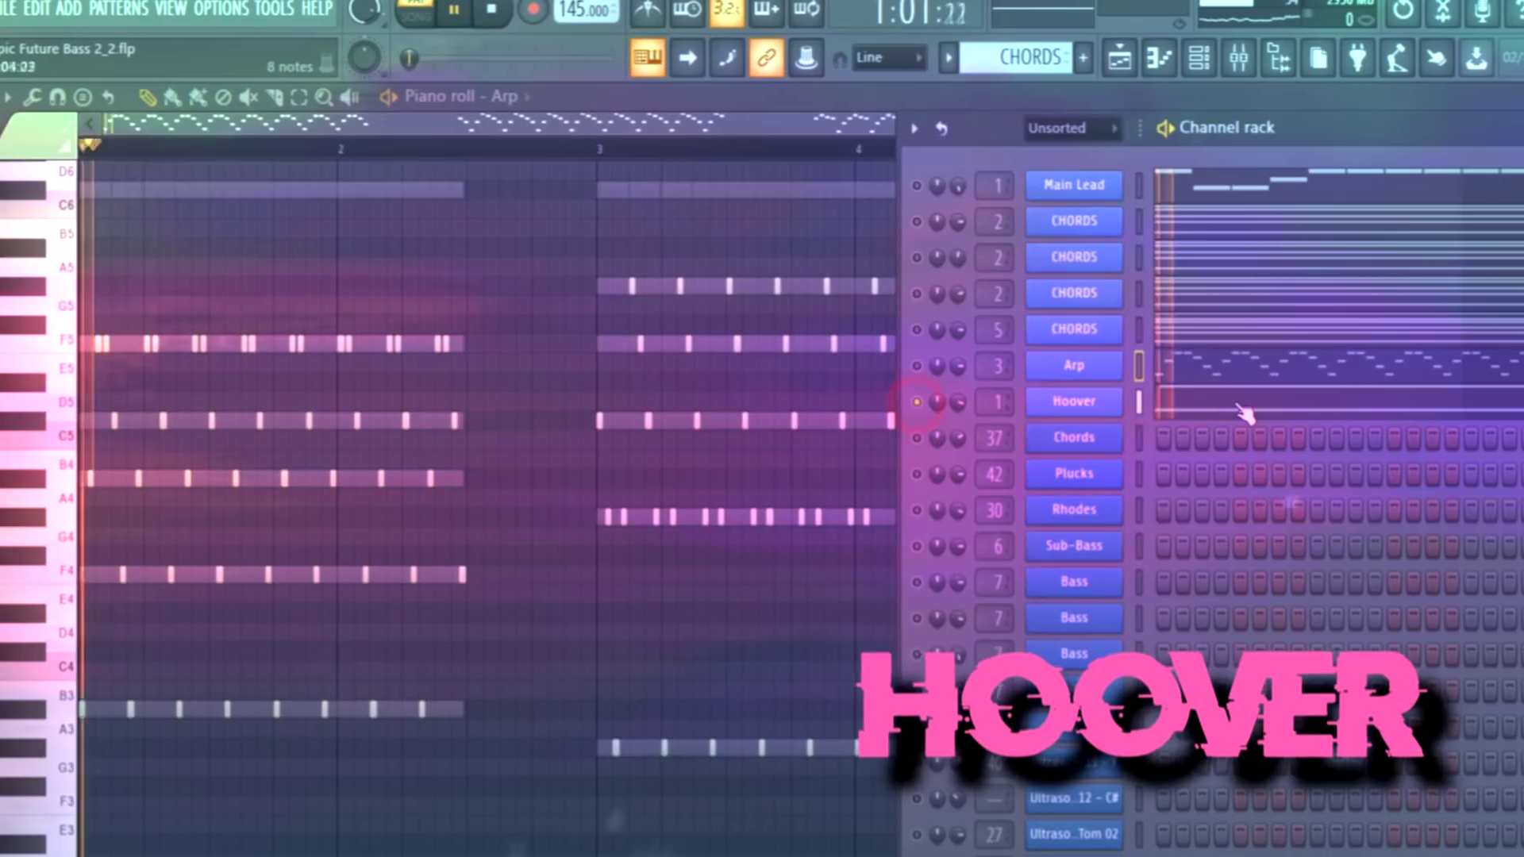
Open the Hoover channel's piano roll and scroll up through its notes.
left_click(1244, 412)
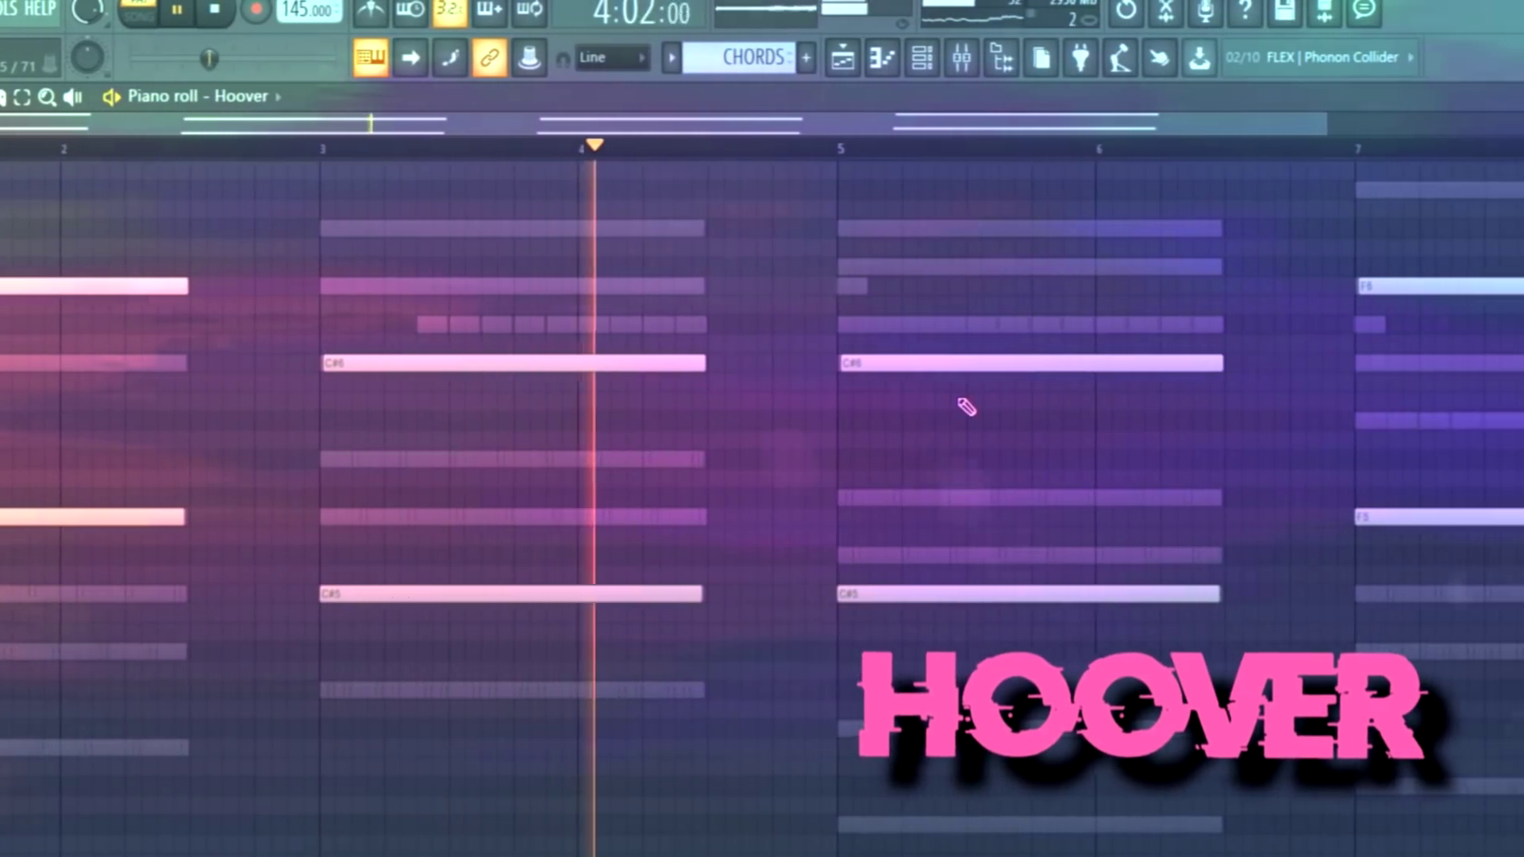
scroll(976, 476, "up", 2)
scroll(883, 505, "up", 1)
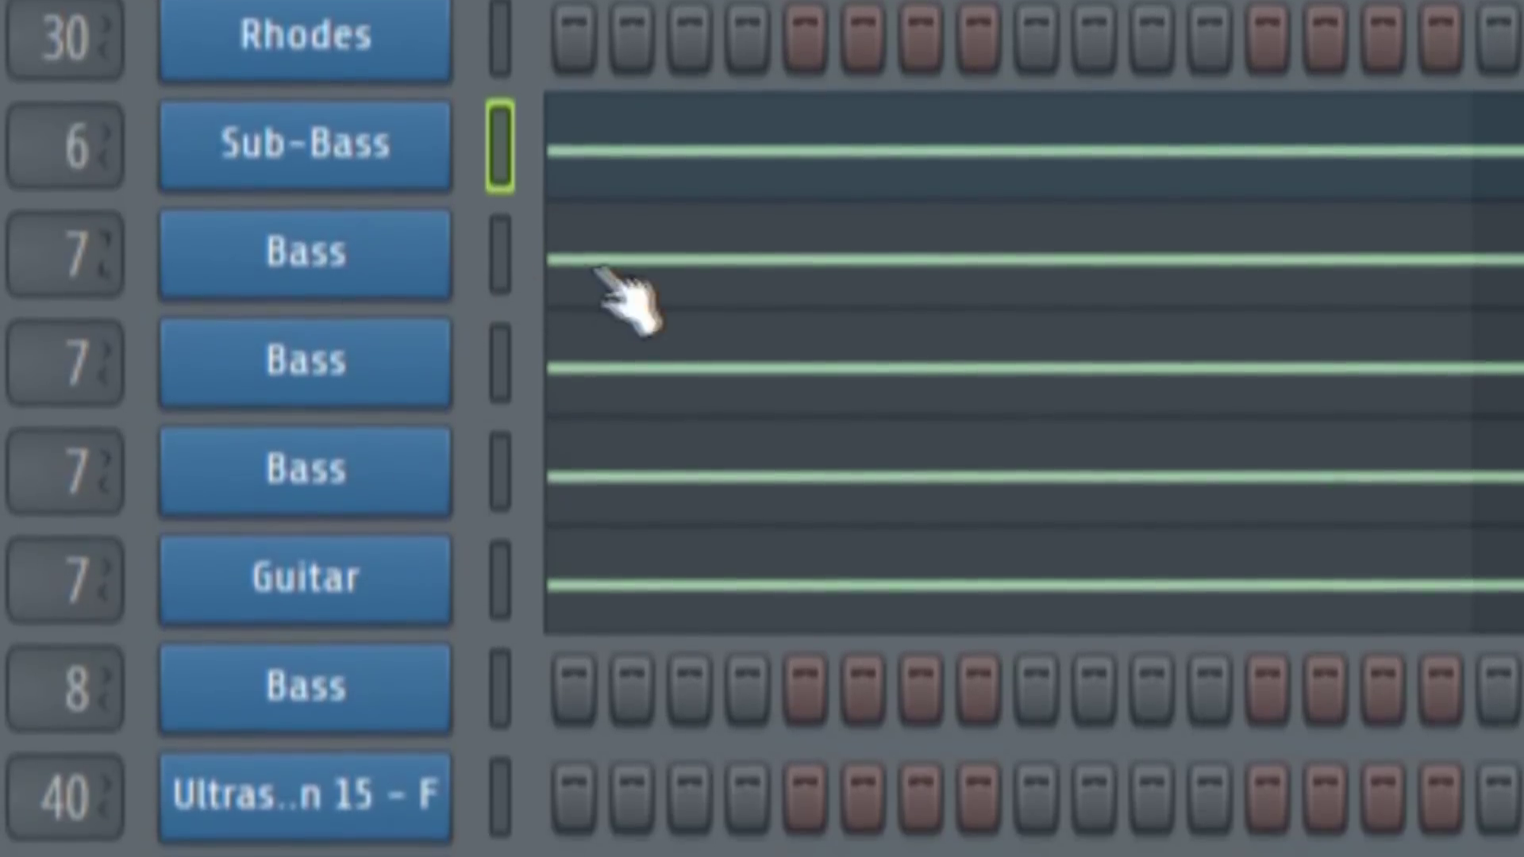
Select the first mid-bass layer and mute the second Bass channel.
left_click(635, 274)
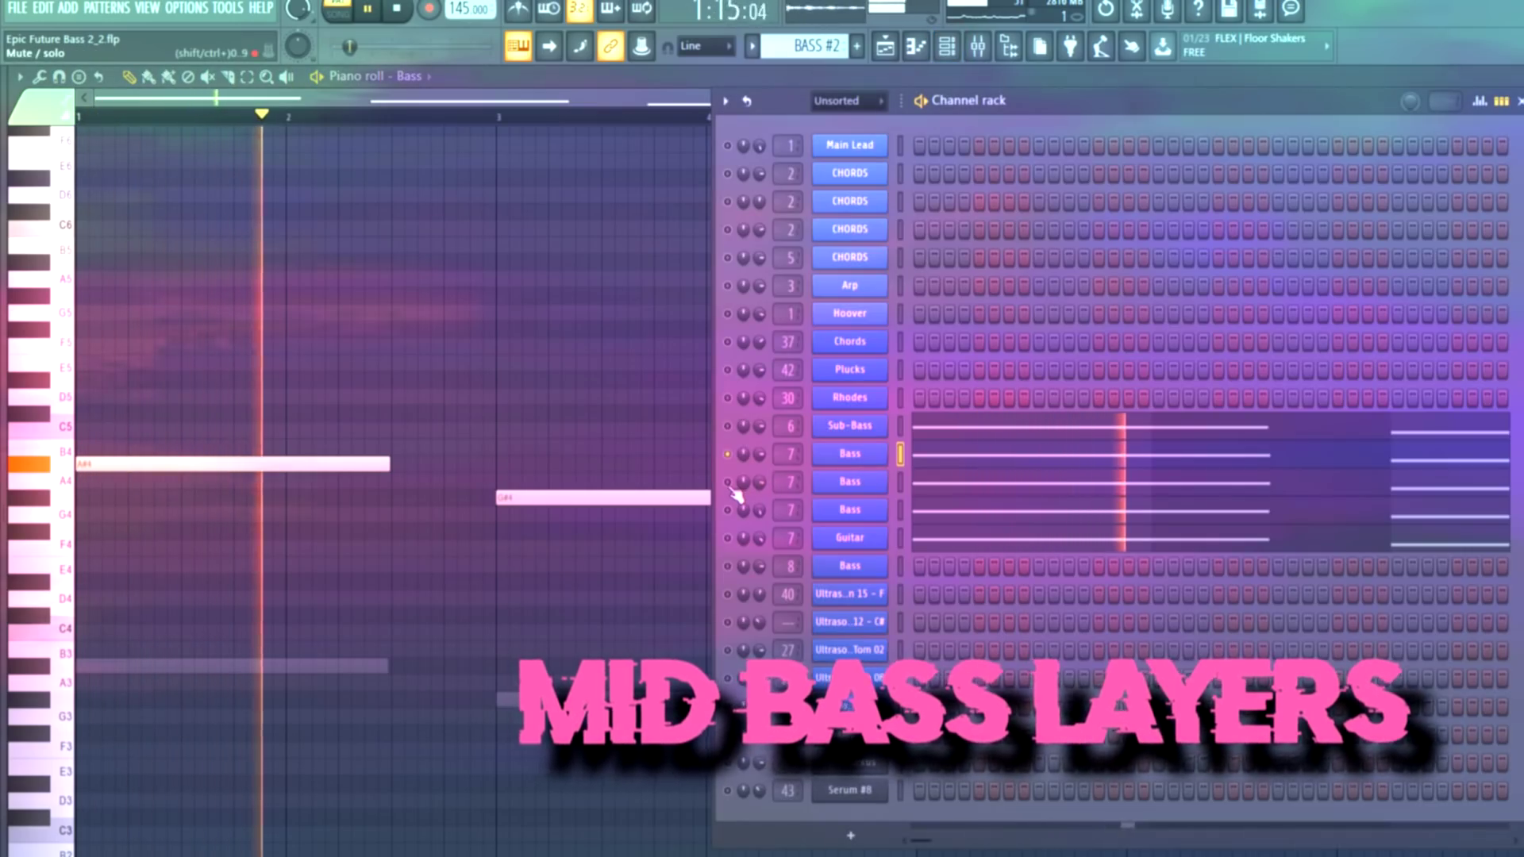
left_click(728, 482)
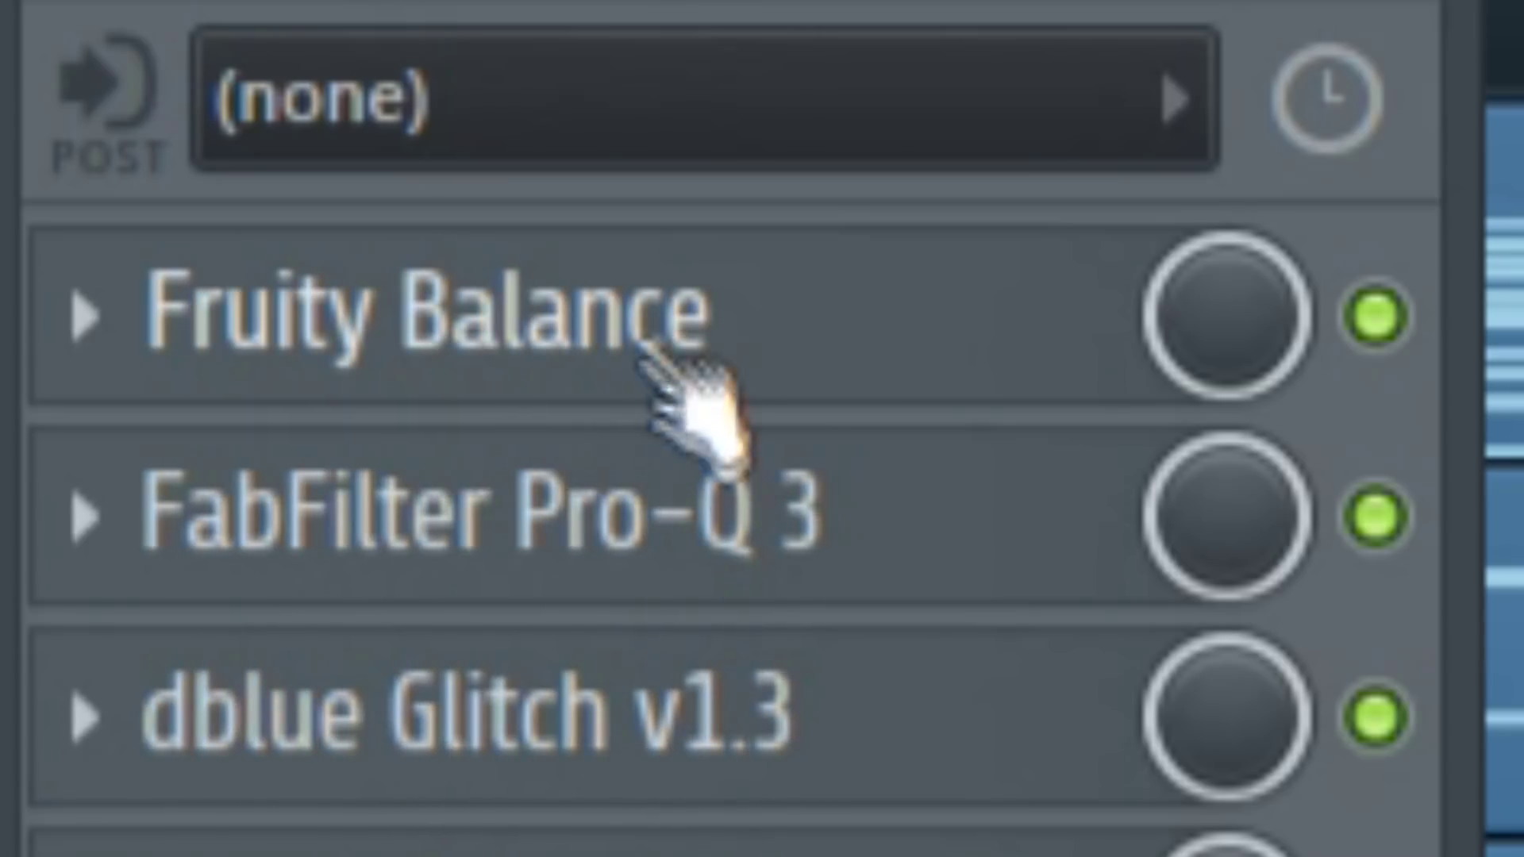
Open Fruity Balance on the insert and show its volume automation clips.
left_click(1366, 122)
left_click(881, 294)
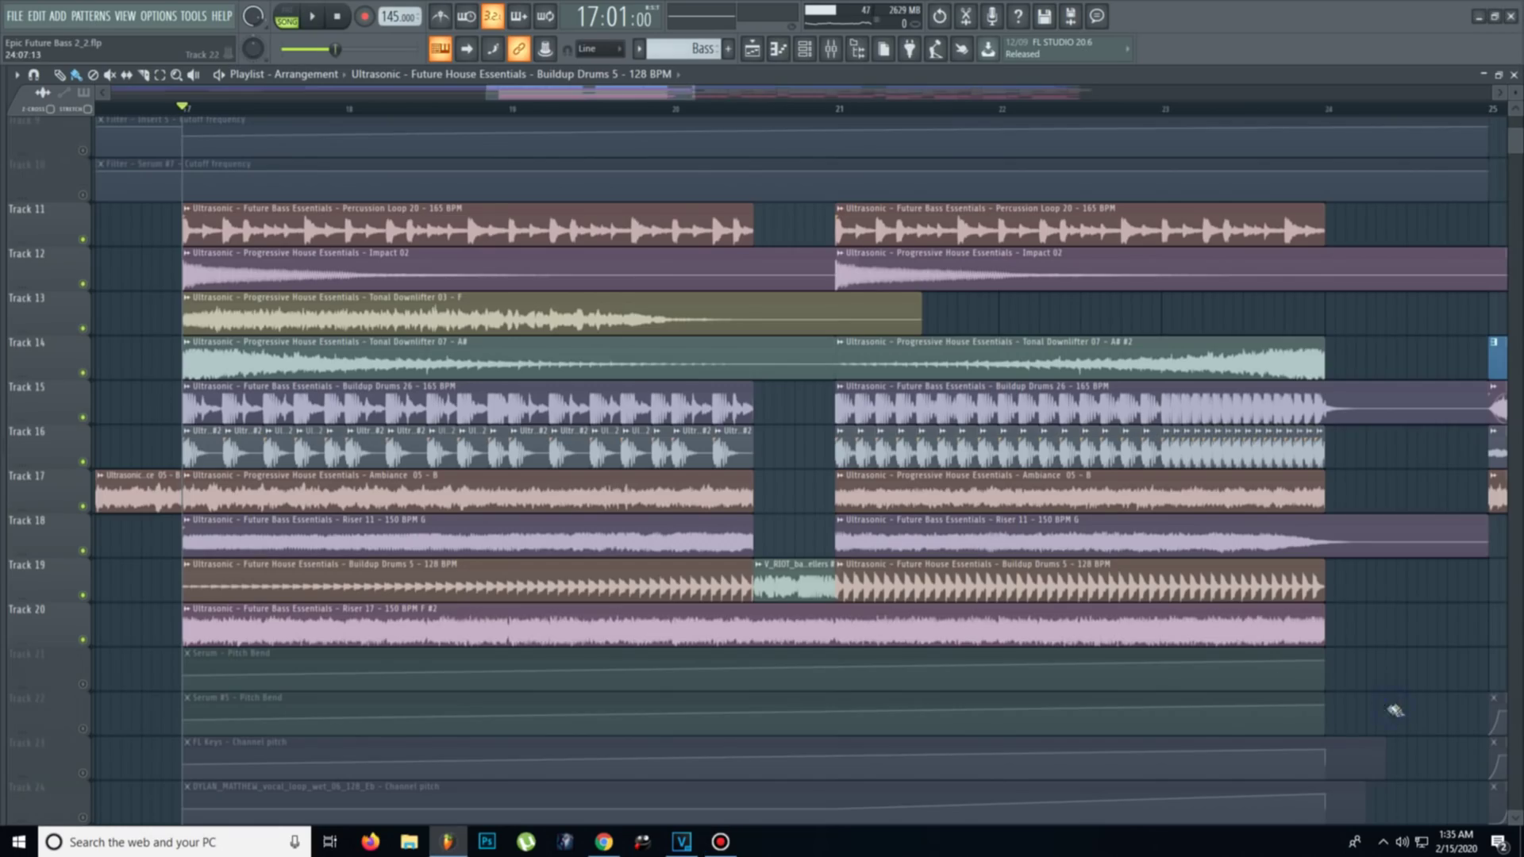
double_click(216, 629)
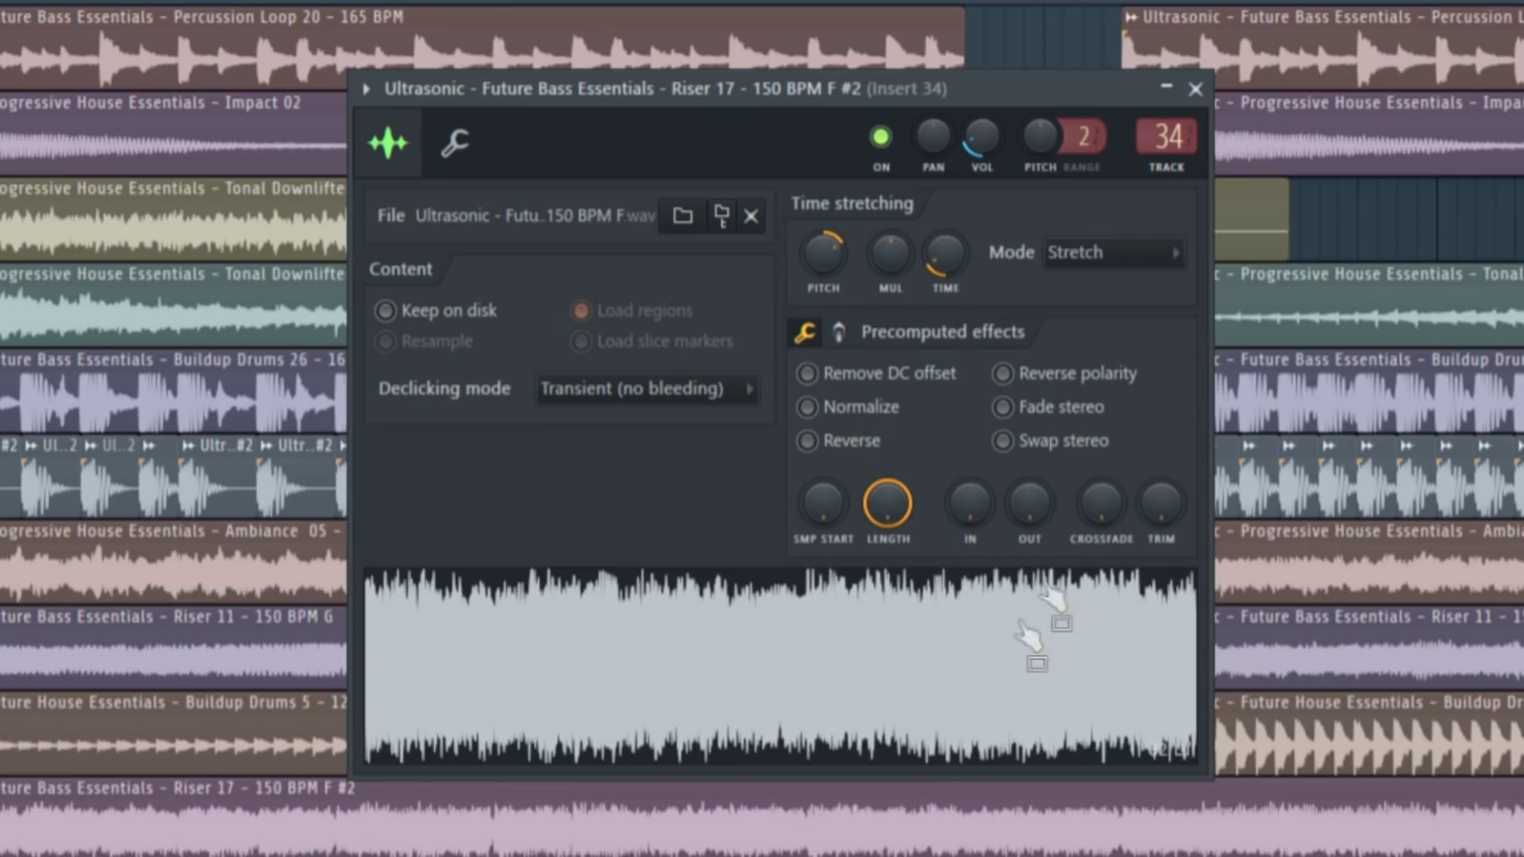